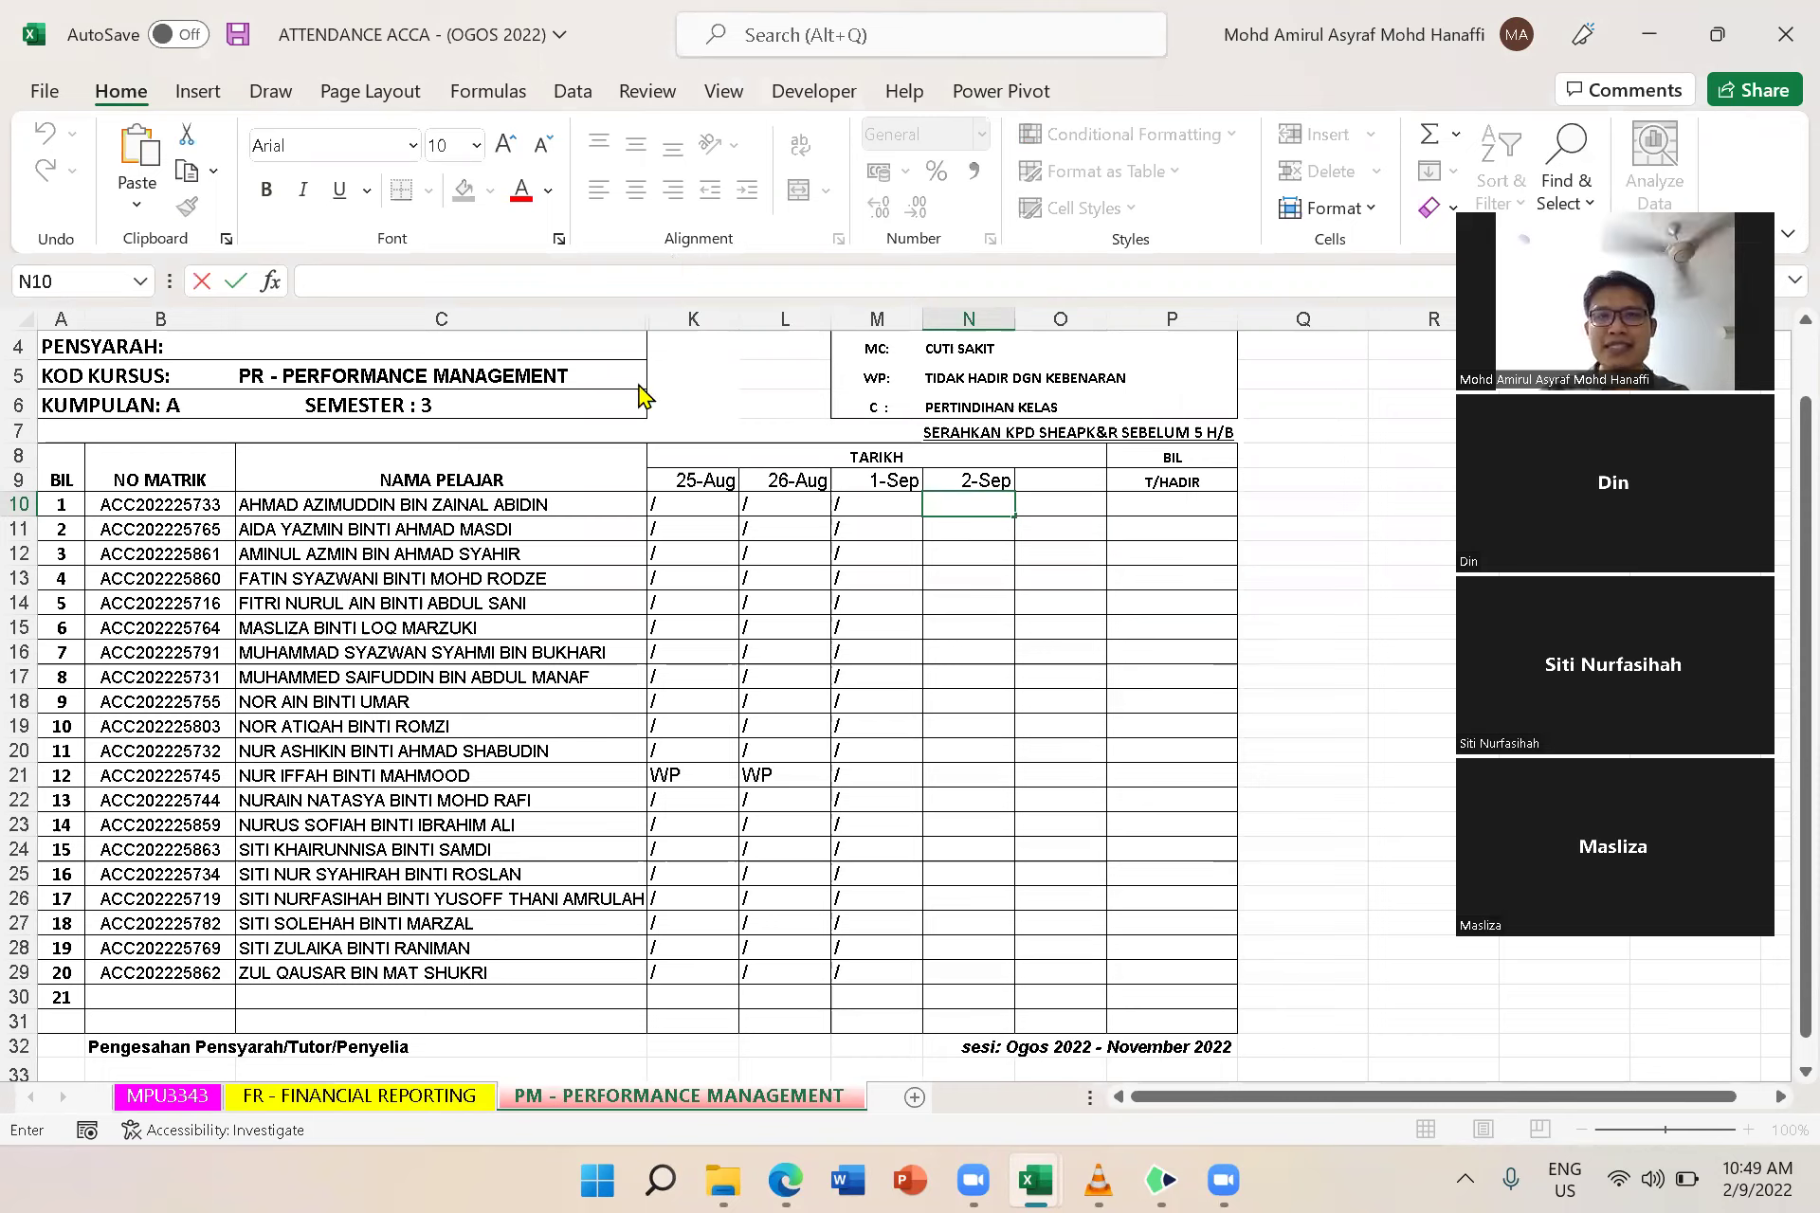
# Mark students 1 to 4 present on 2-Sep by entering "/" in N10 through N13
pyautogui.click(985, 513)
pyautogui.write('/')
pyautogui.doubleClick(976, 532)
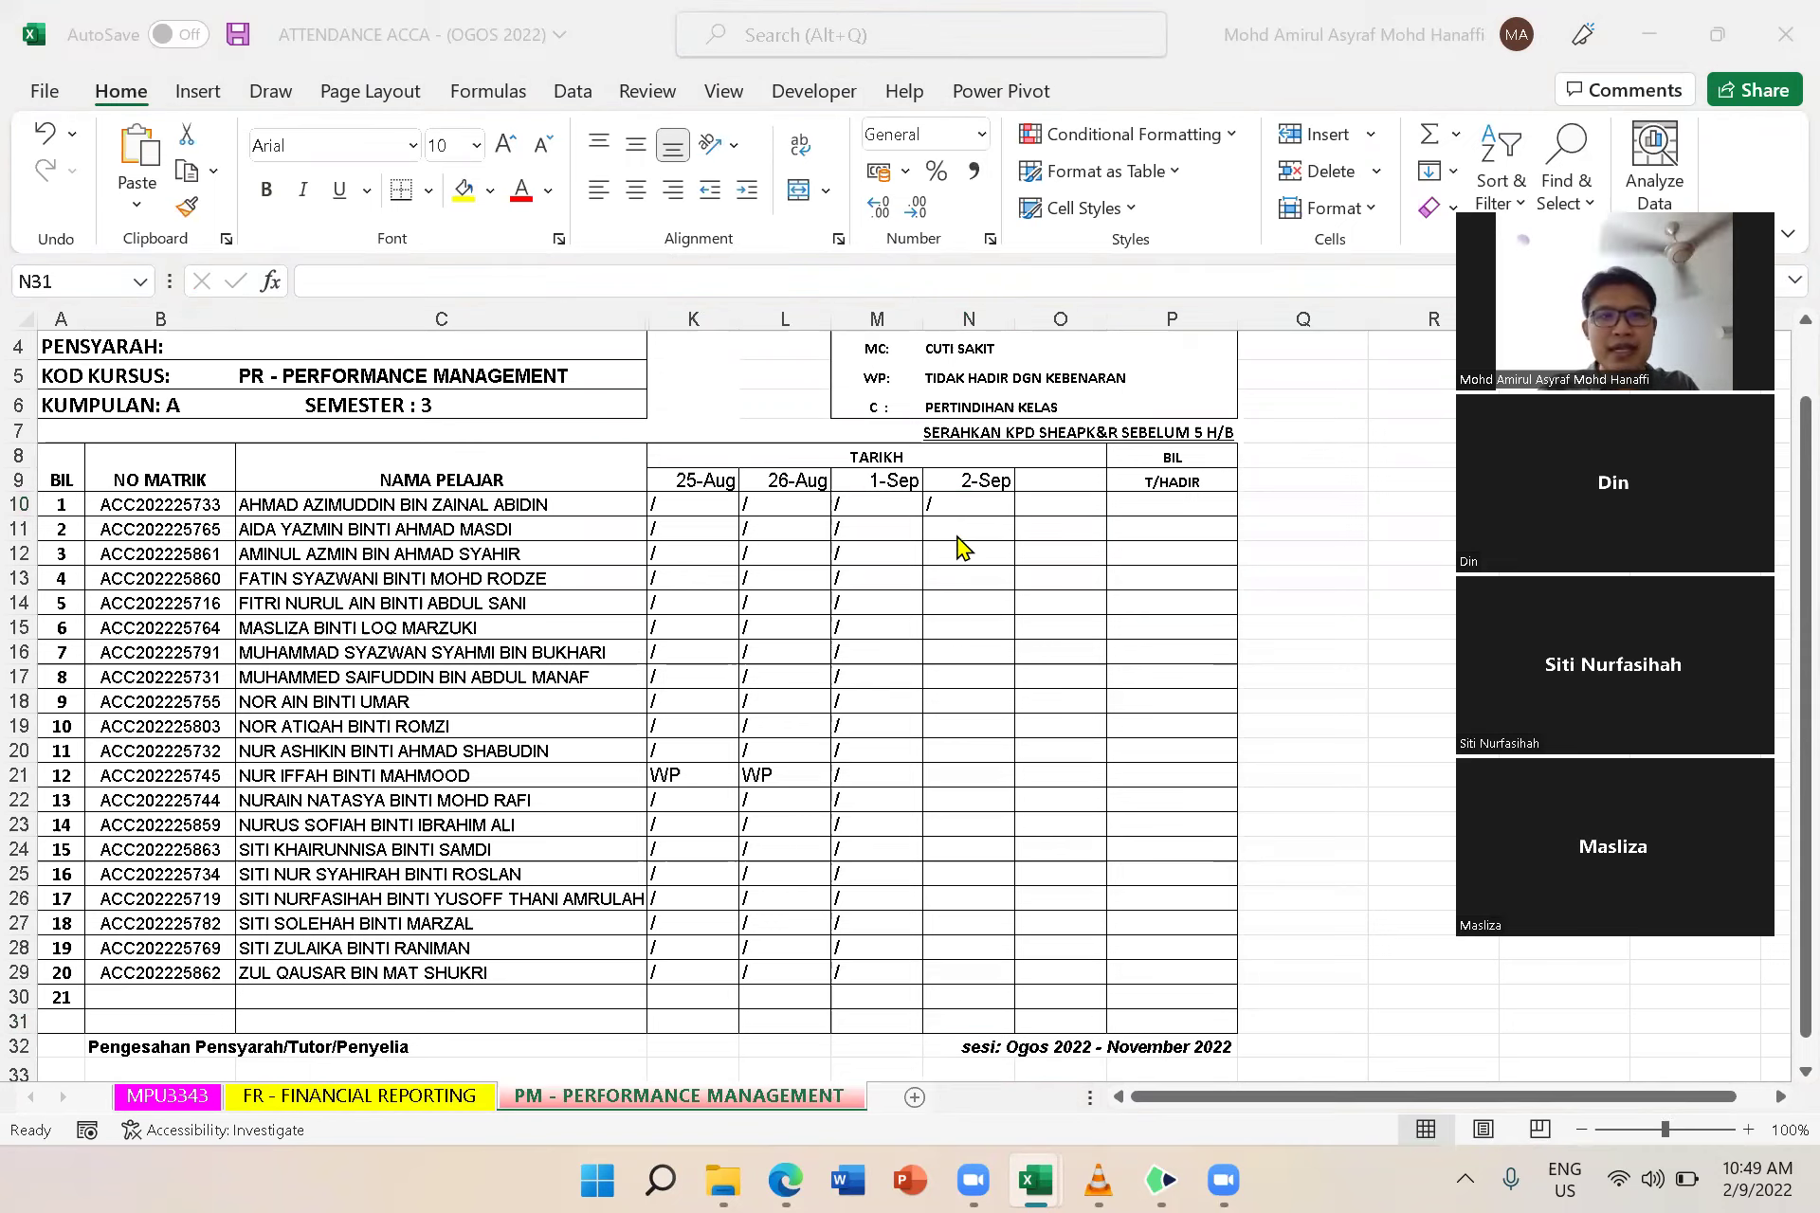
pyautogui.click(958, 528)
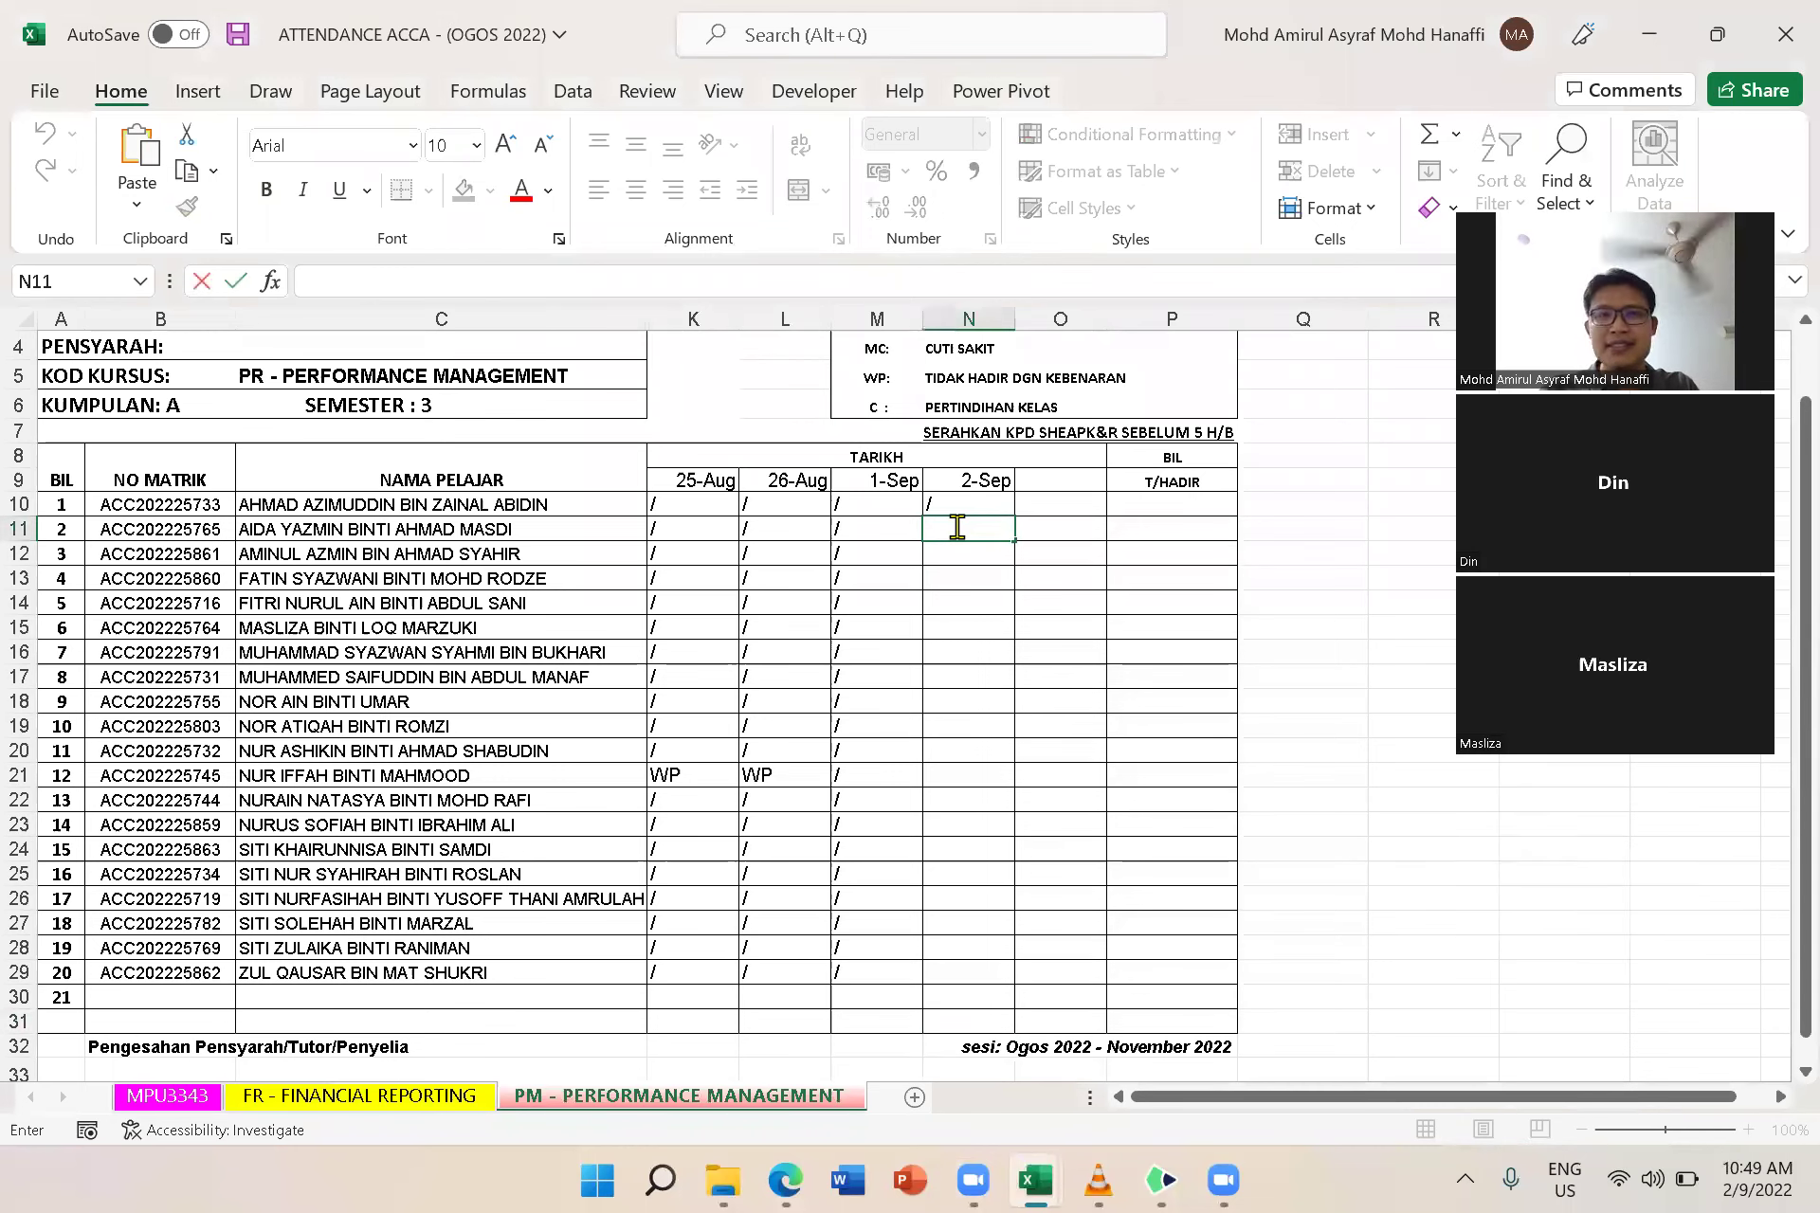
pyautogui.write('/')
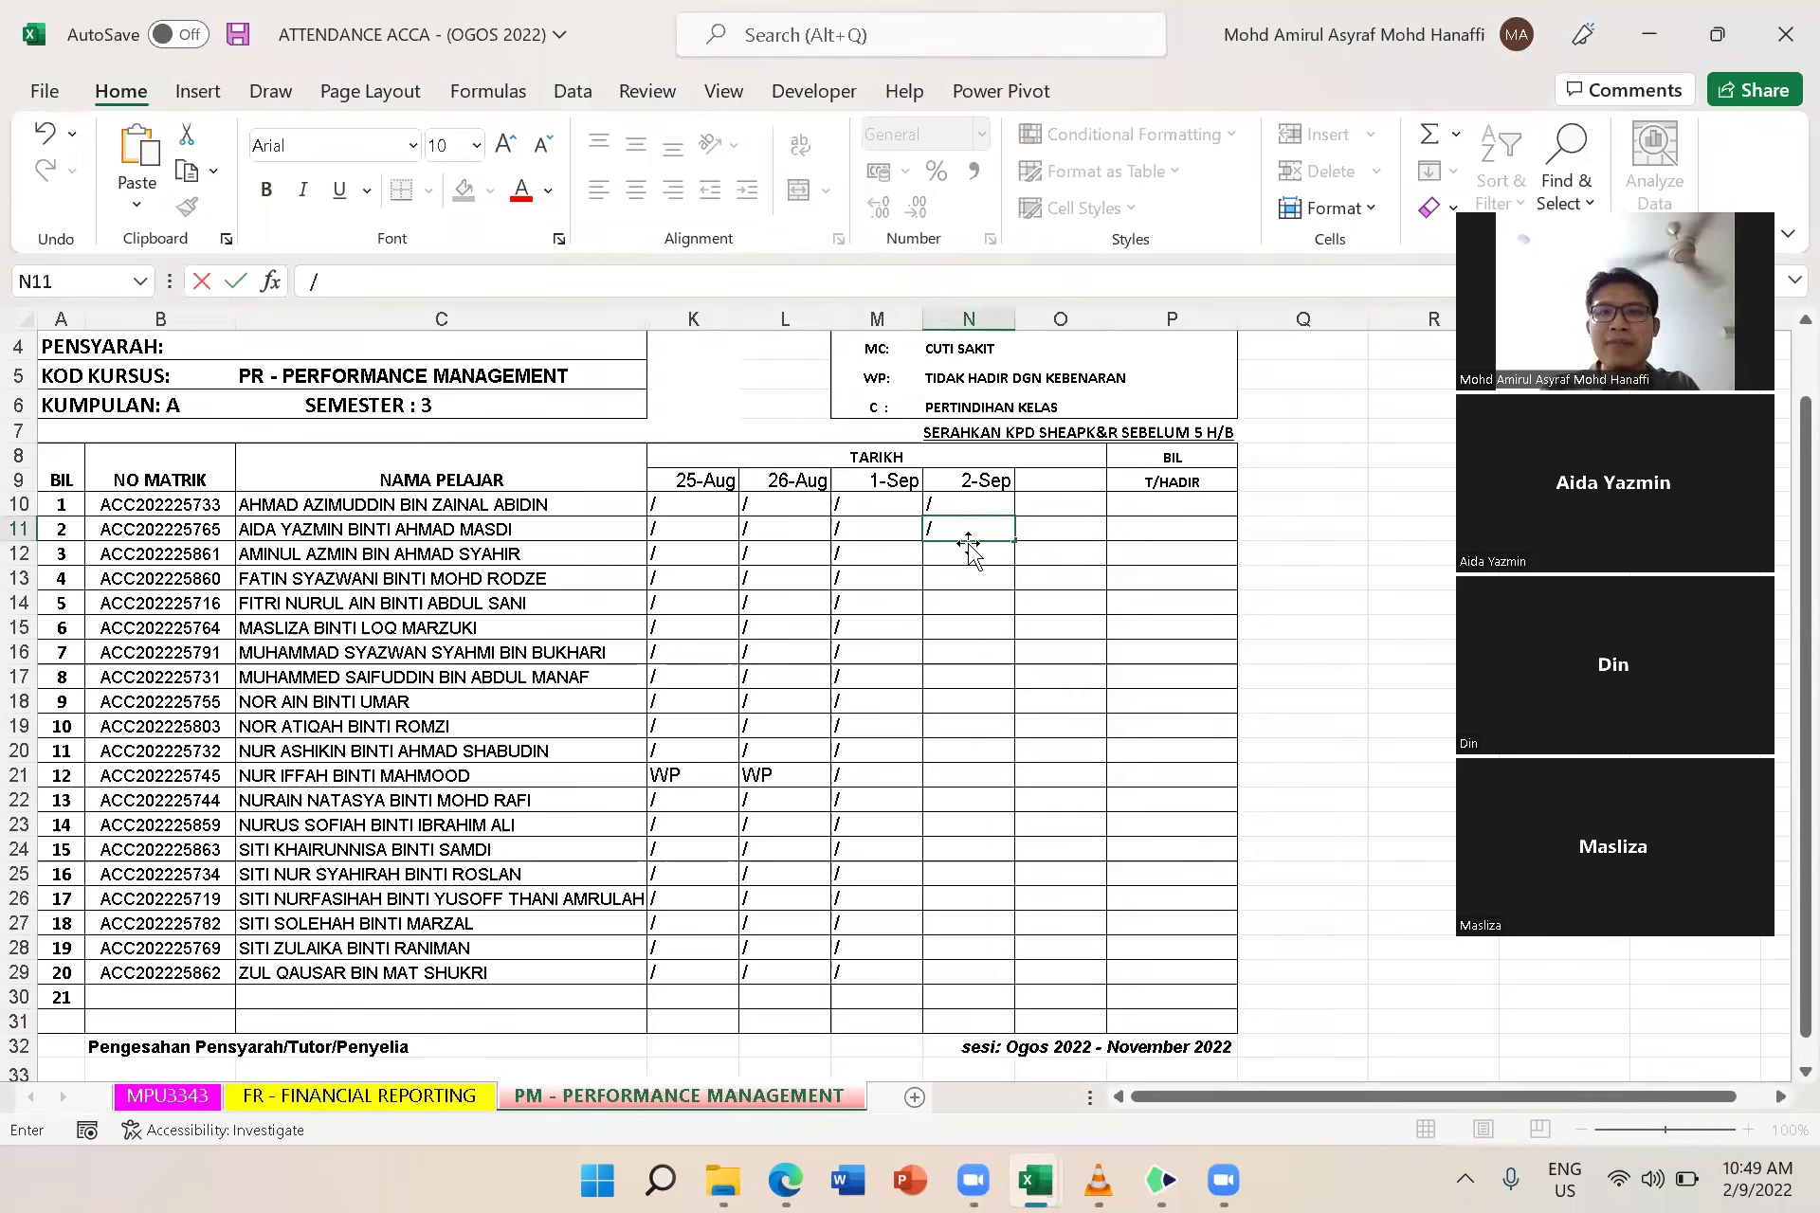
pyautogui.doubleClick(967, 552)
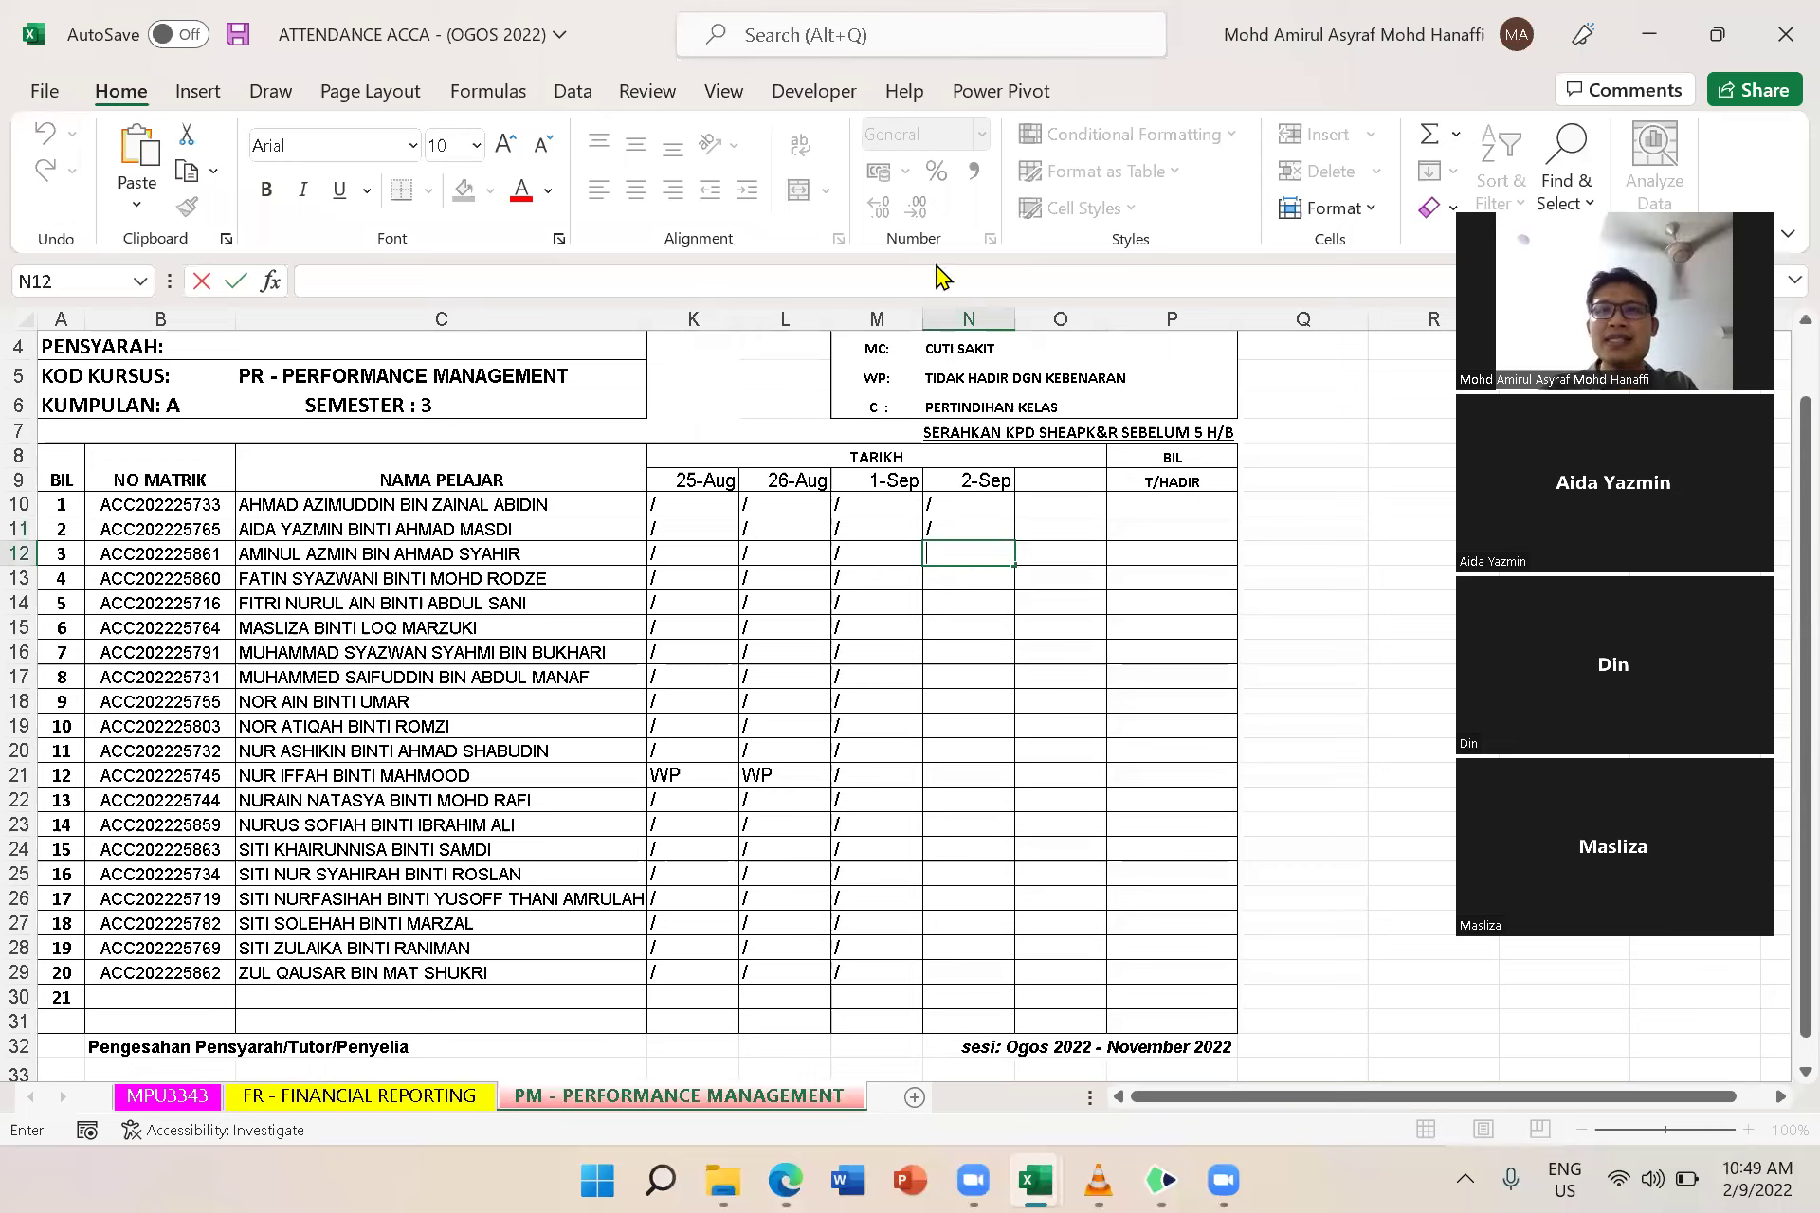
pyautogui.write('/')
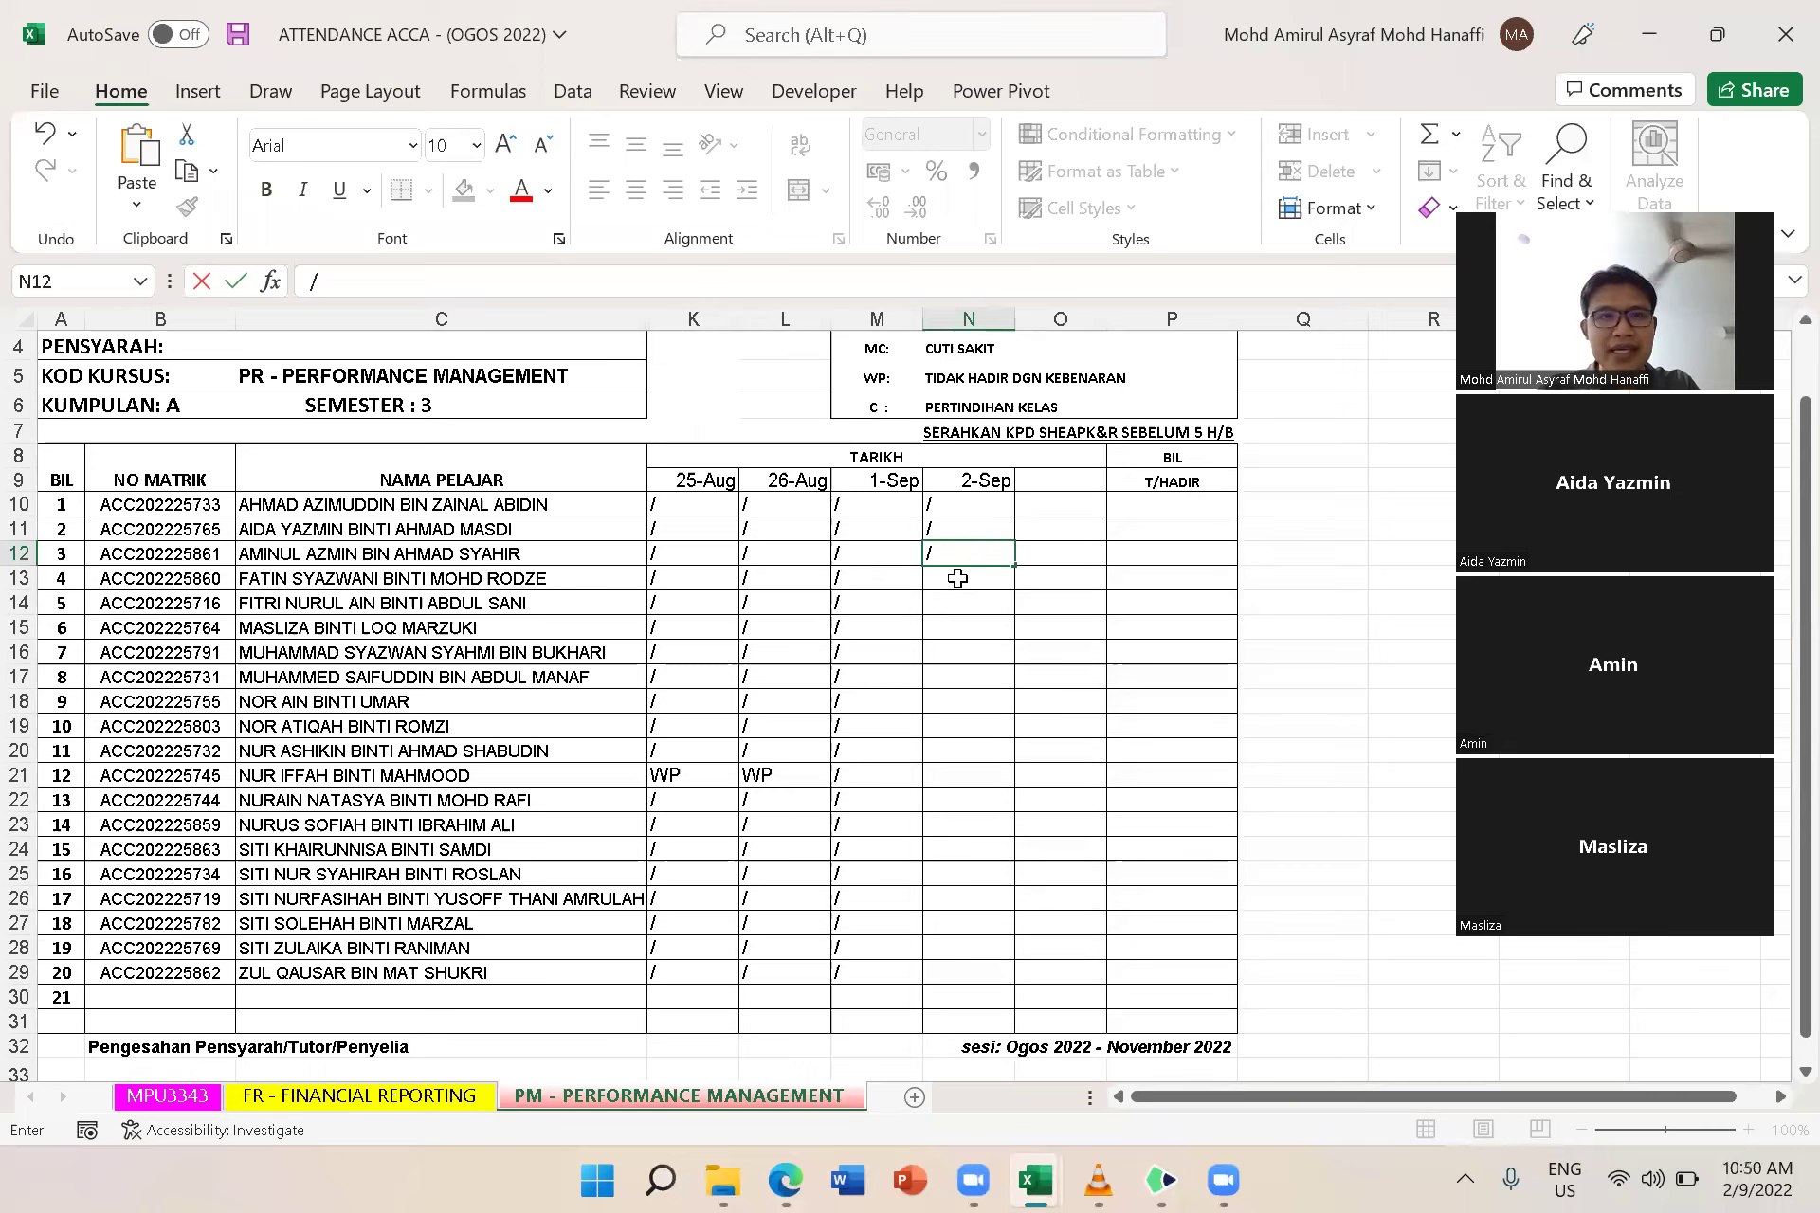
pyautogui.doubleClick(959, 577)
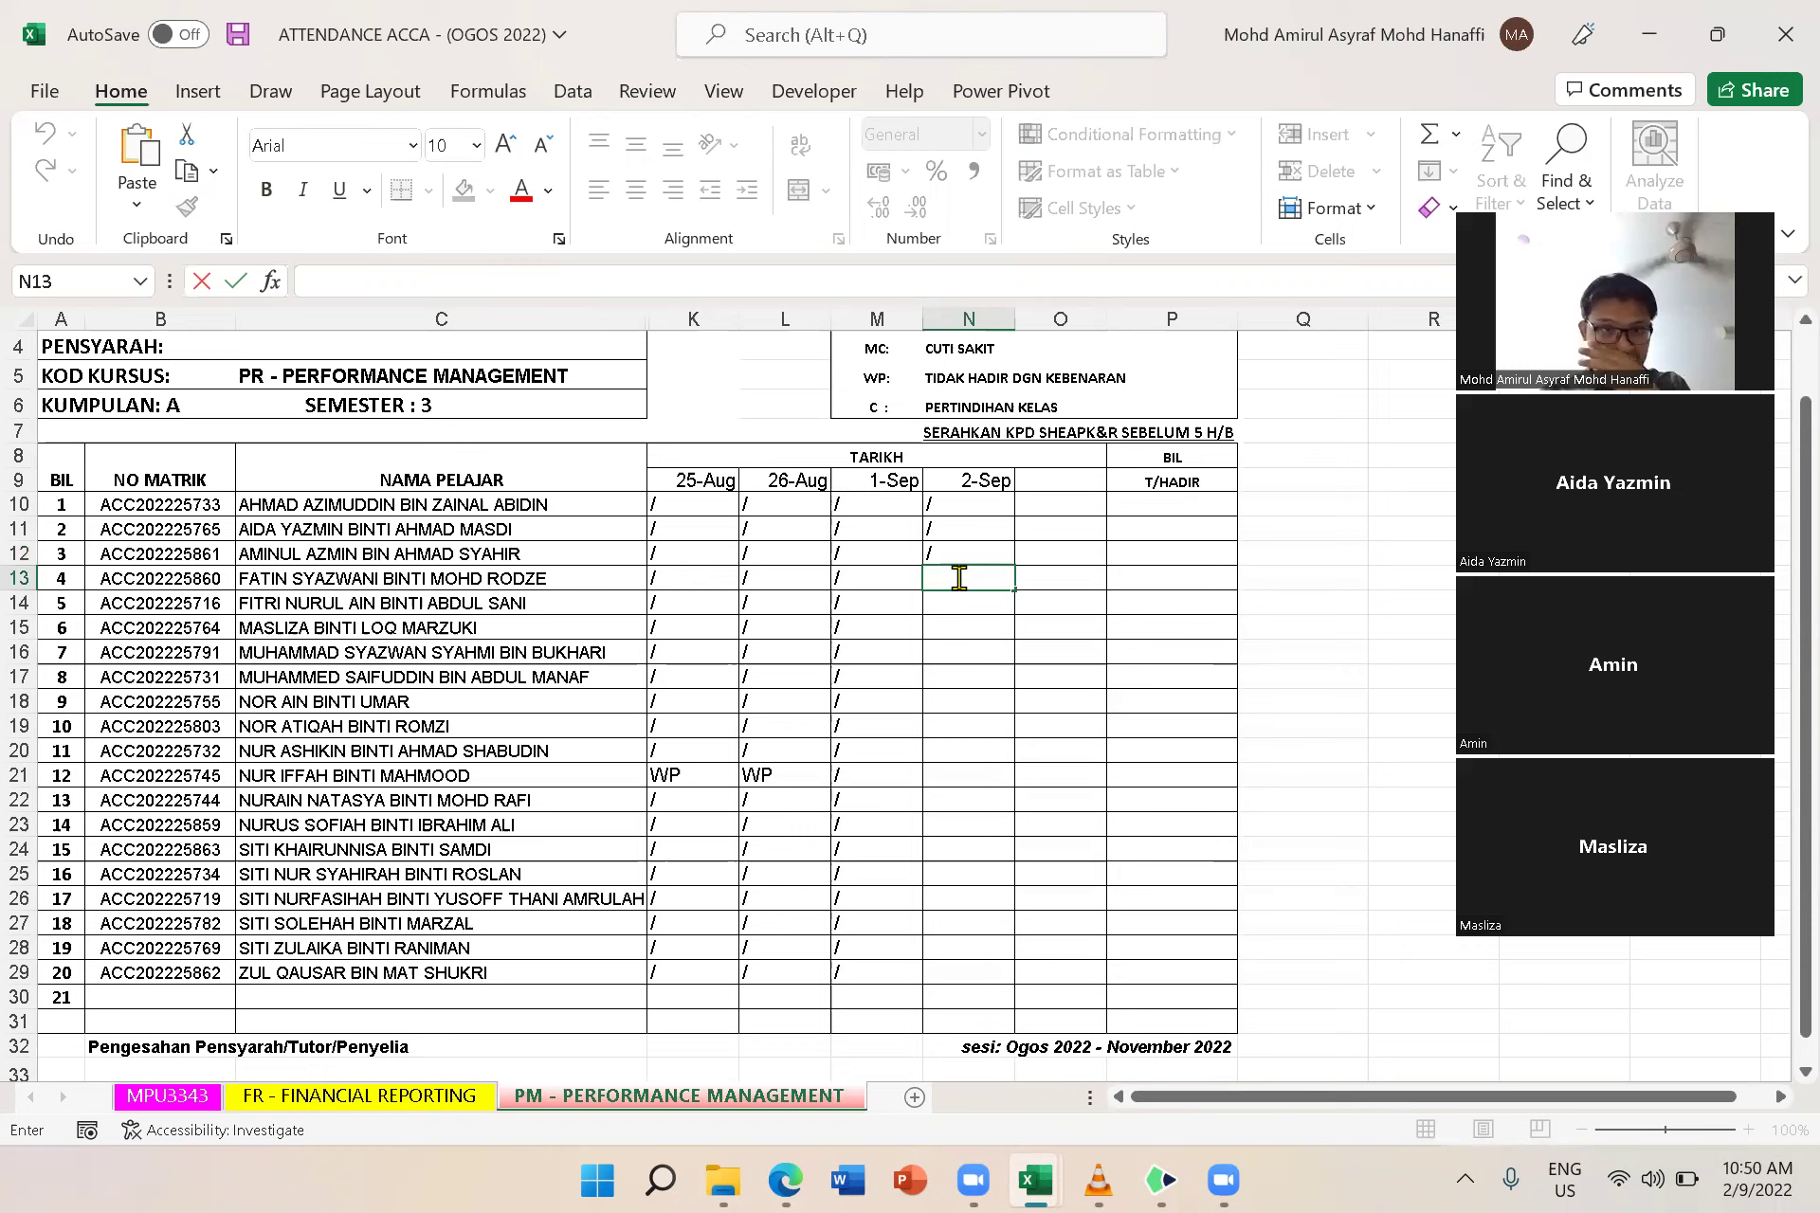
pyautogui.write('/')
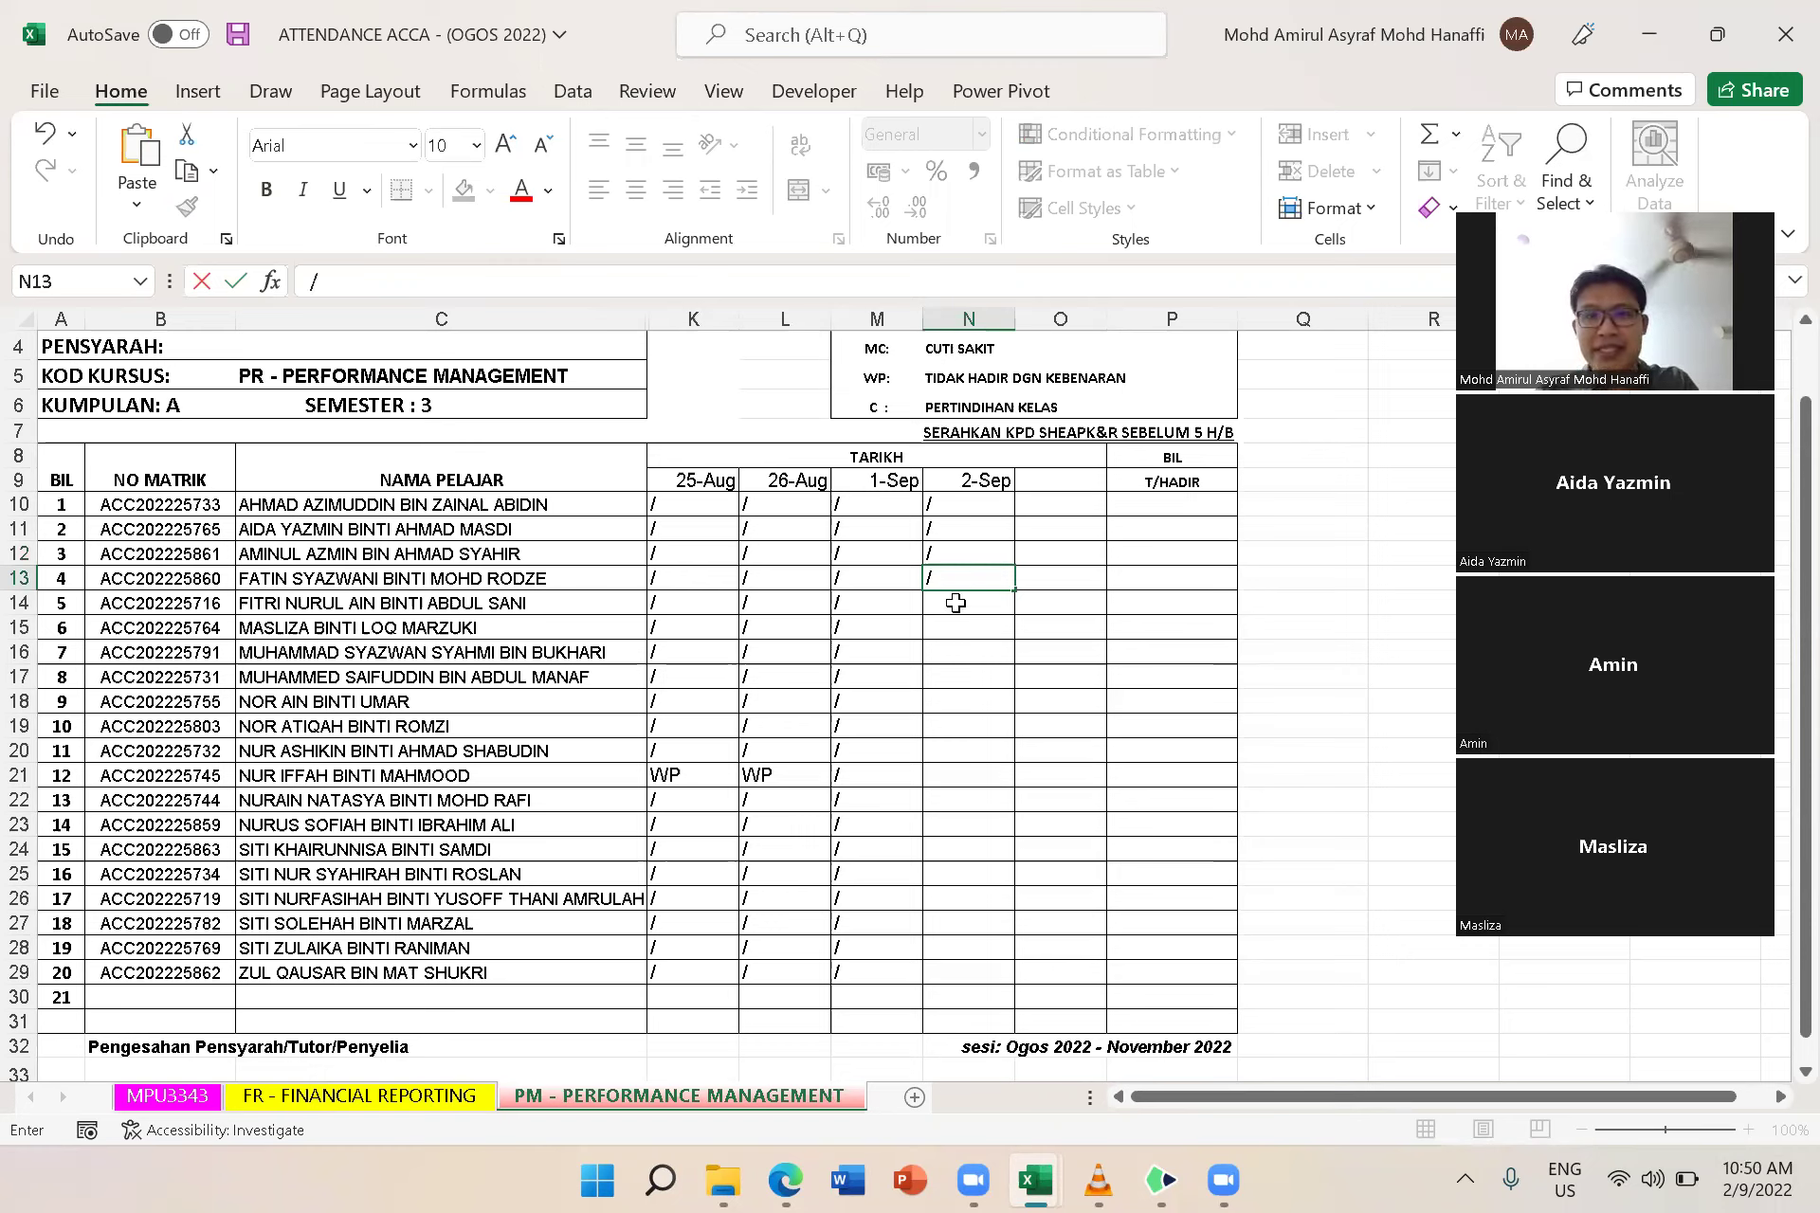
# Enter the attendance mark "/" for students 5 to 8 in the 2-Sep column, cells N14 through N17
pyautogui.click(963, 601)
pyautogui.doubleClick(963, 601)
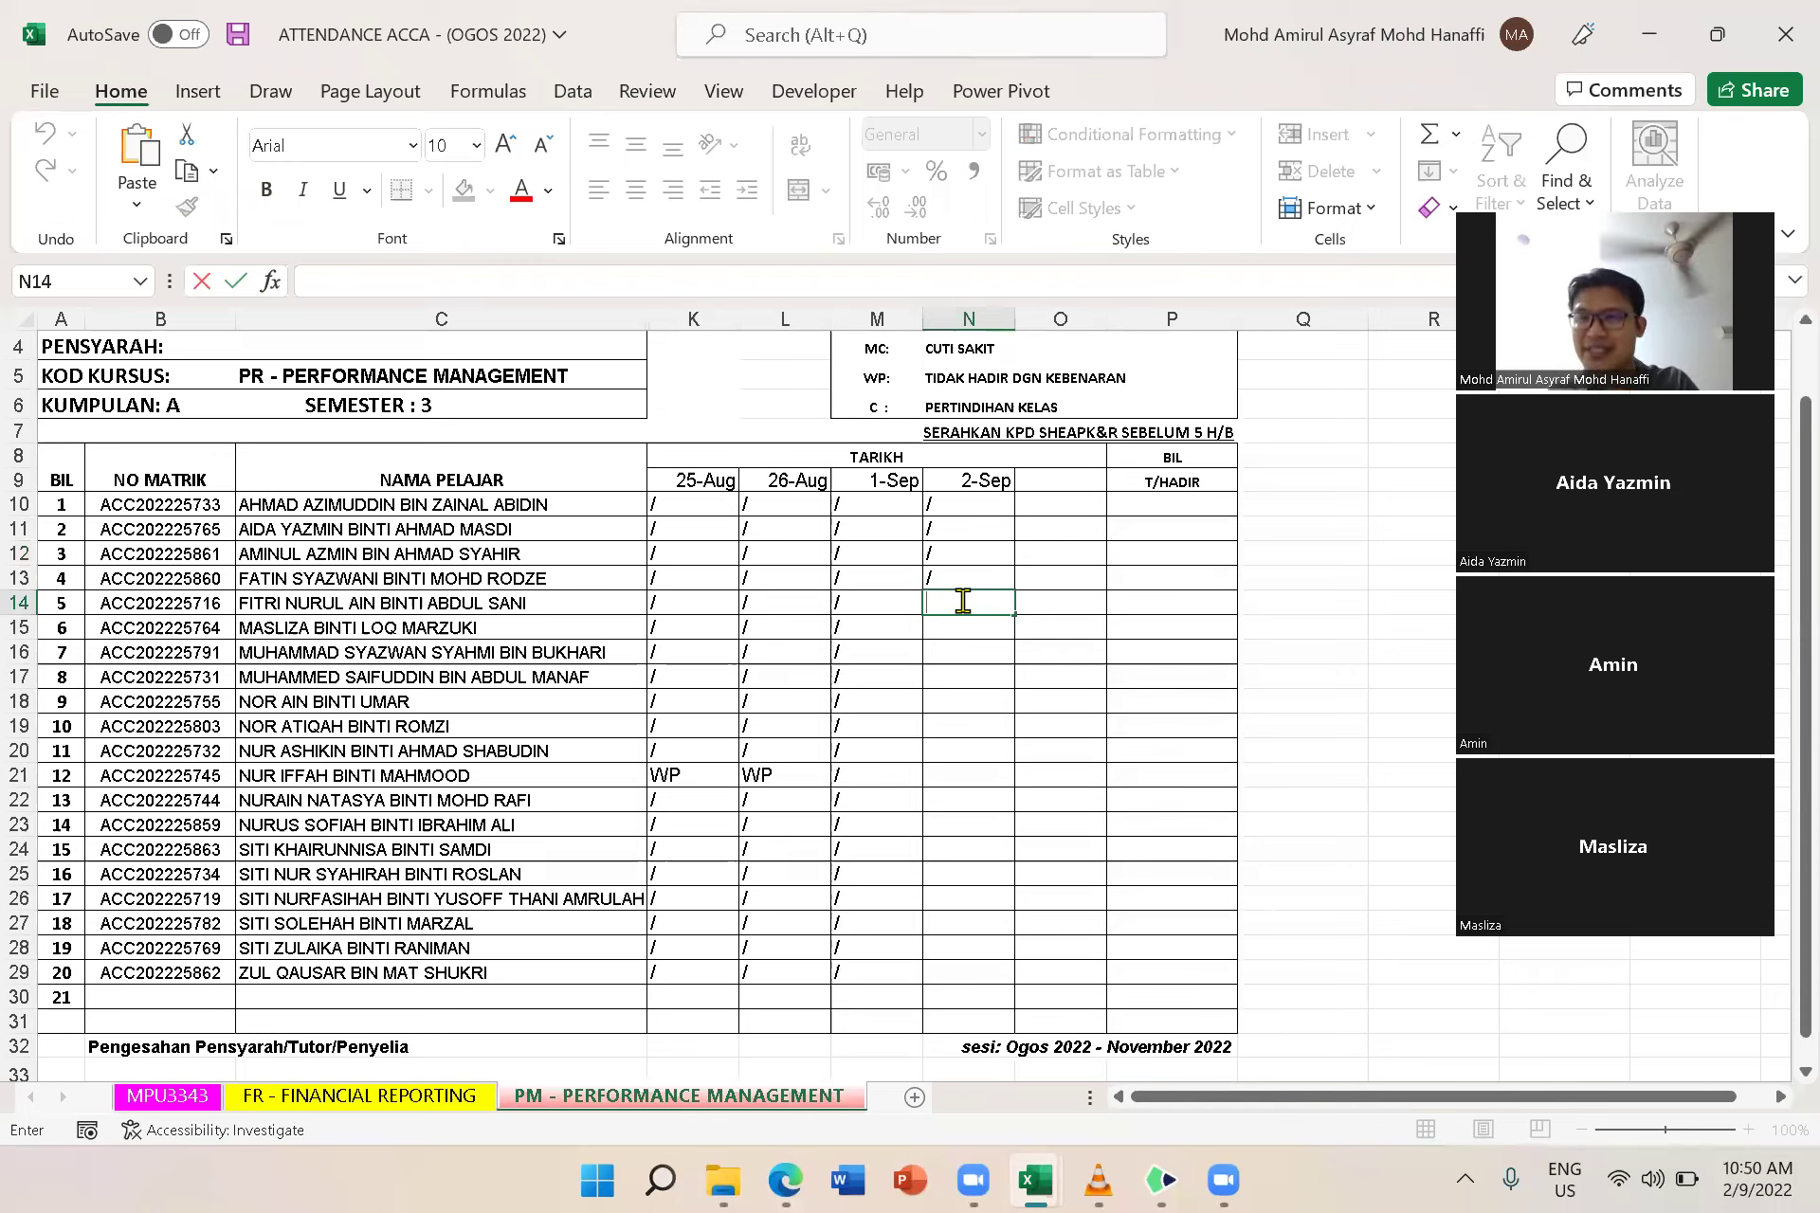
pyautogui.click(951, 628)
pyautogui.write('/')
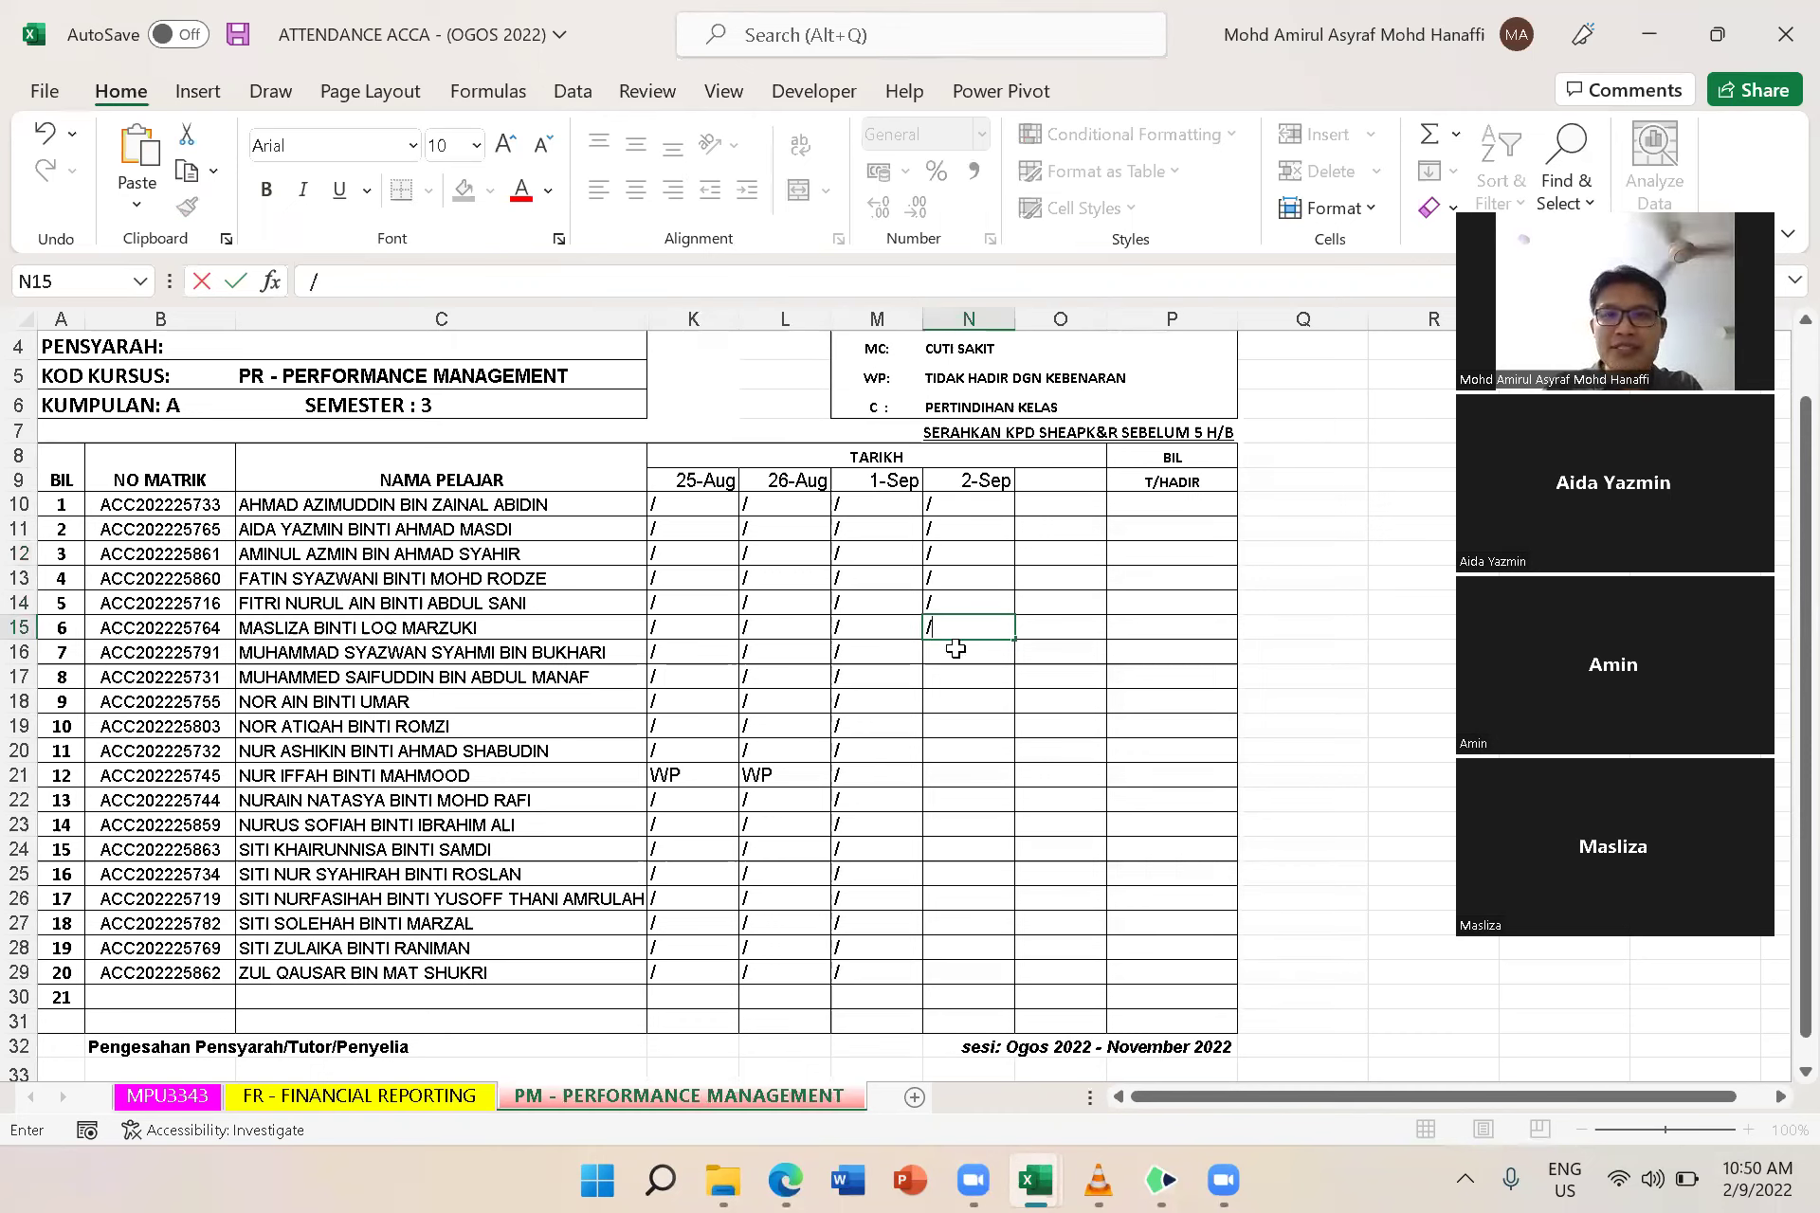
pyautogui.click(955, 652)
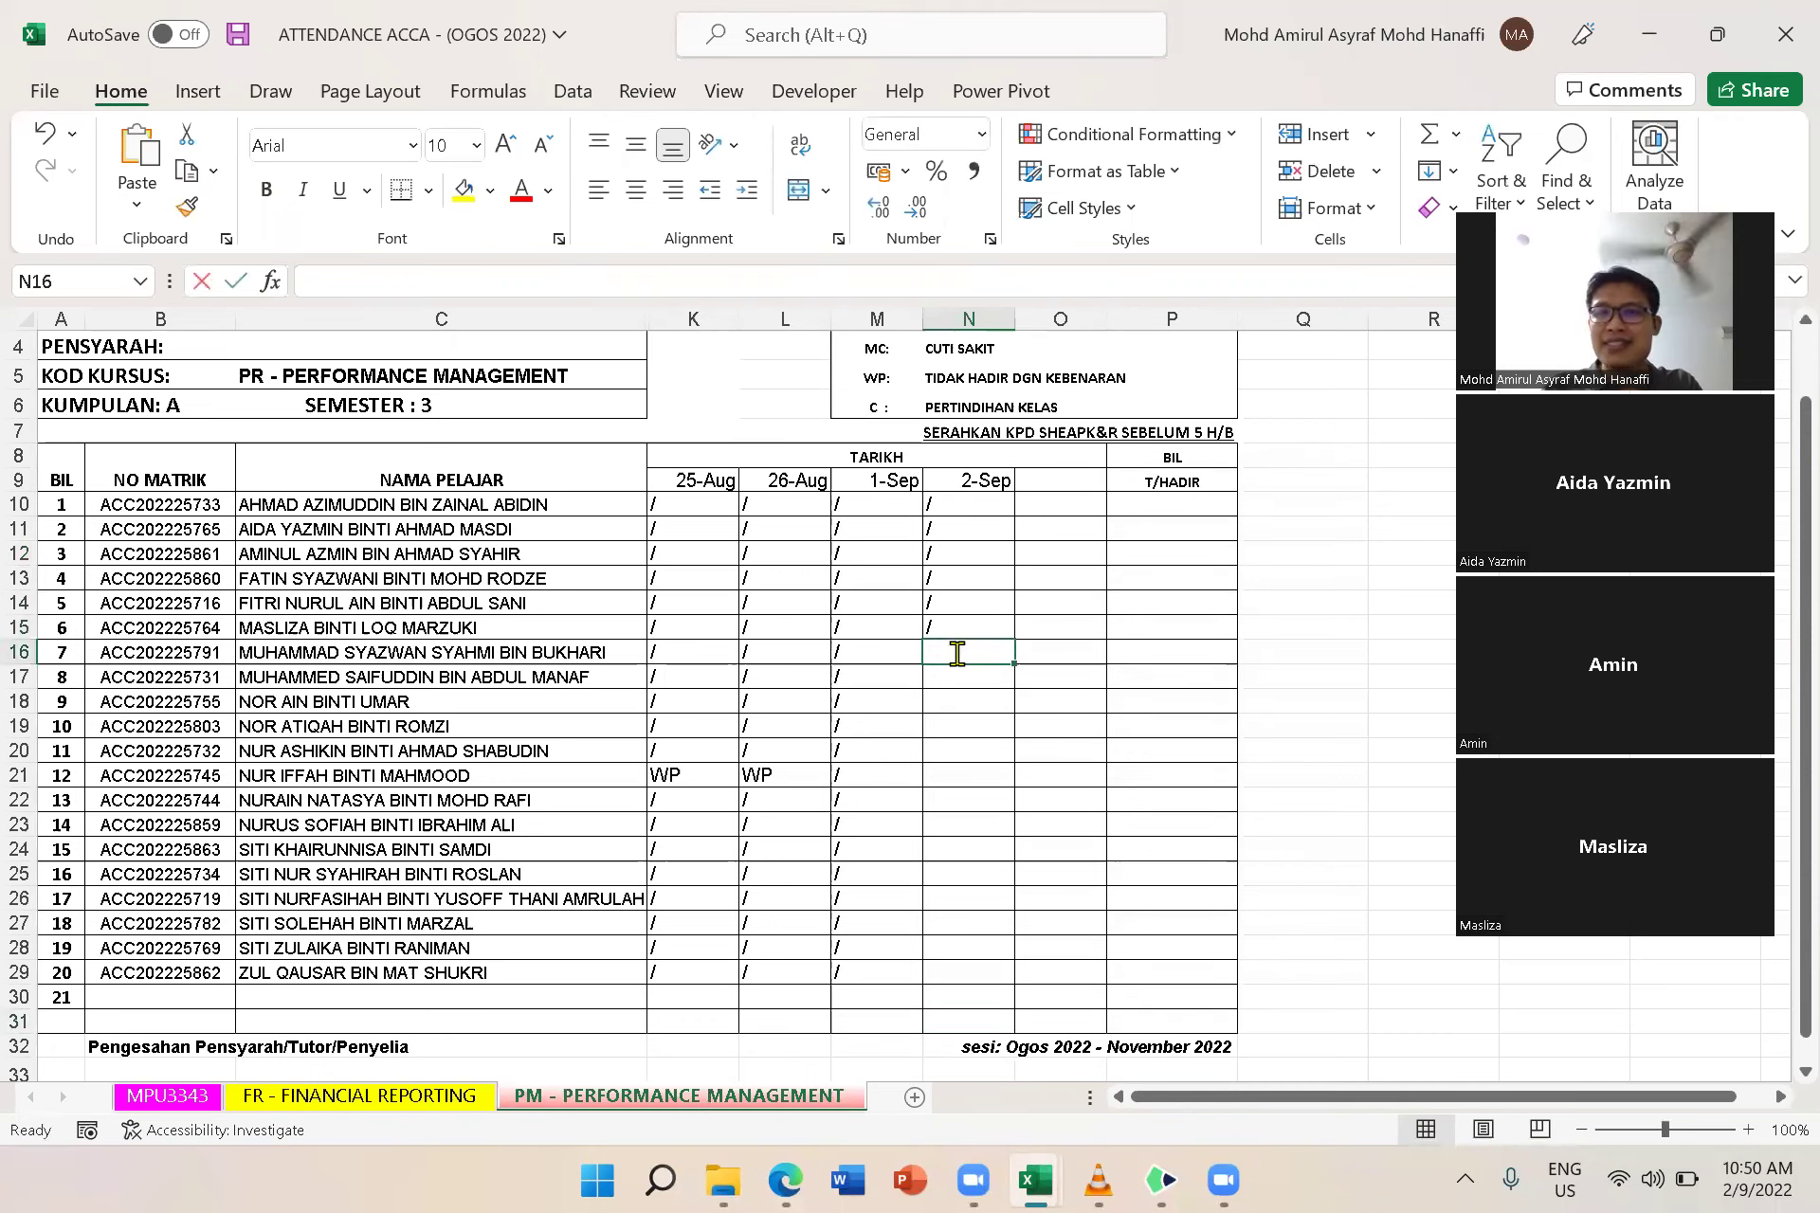
pyautogui.write('/')
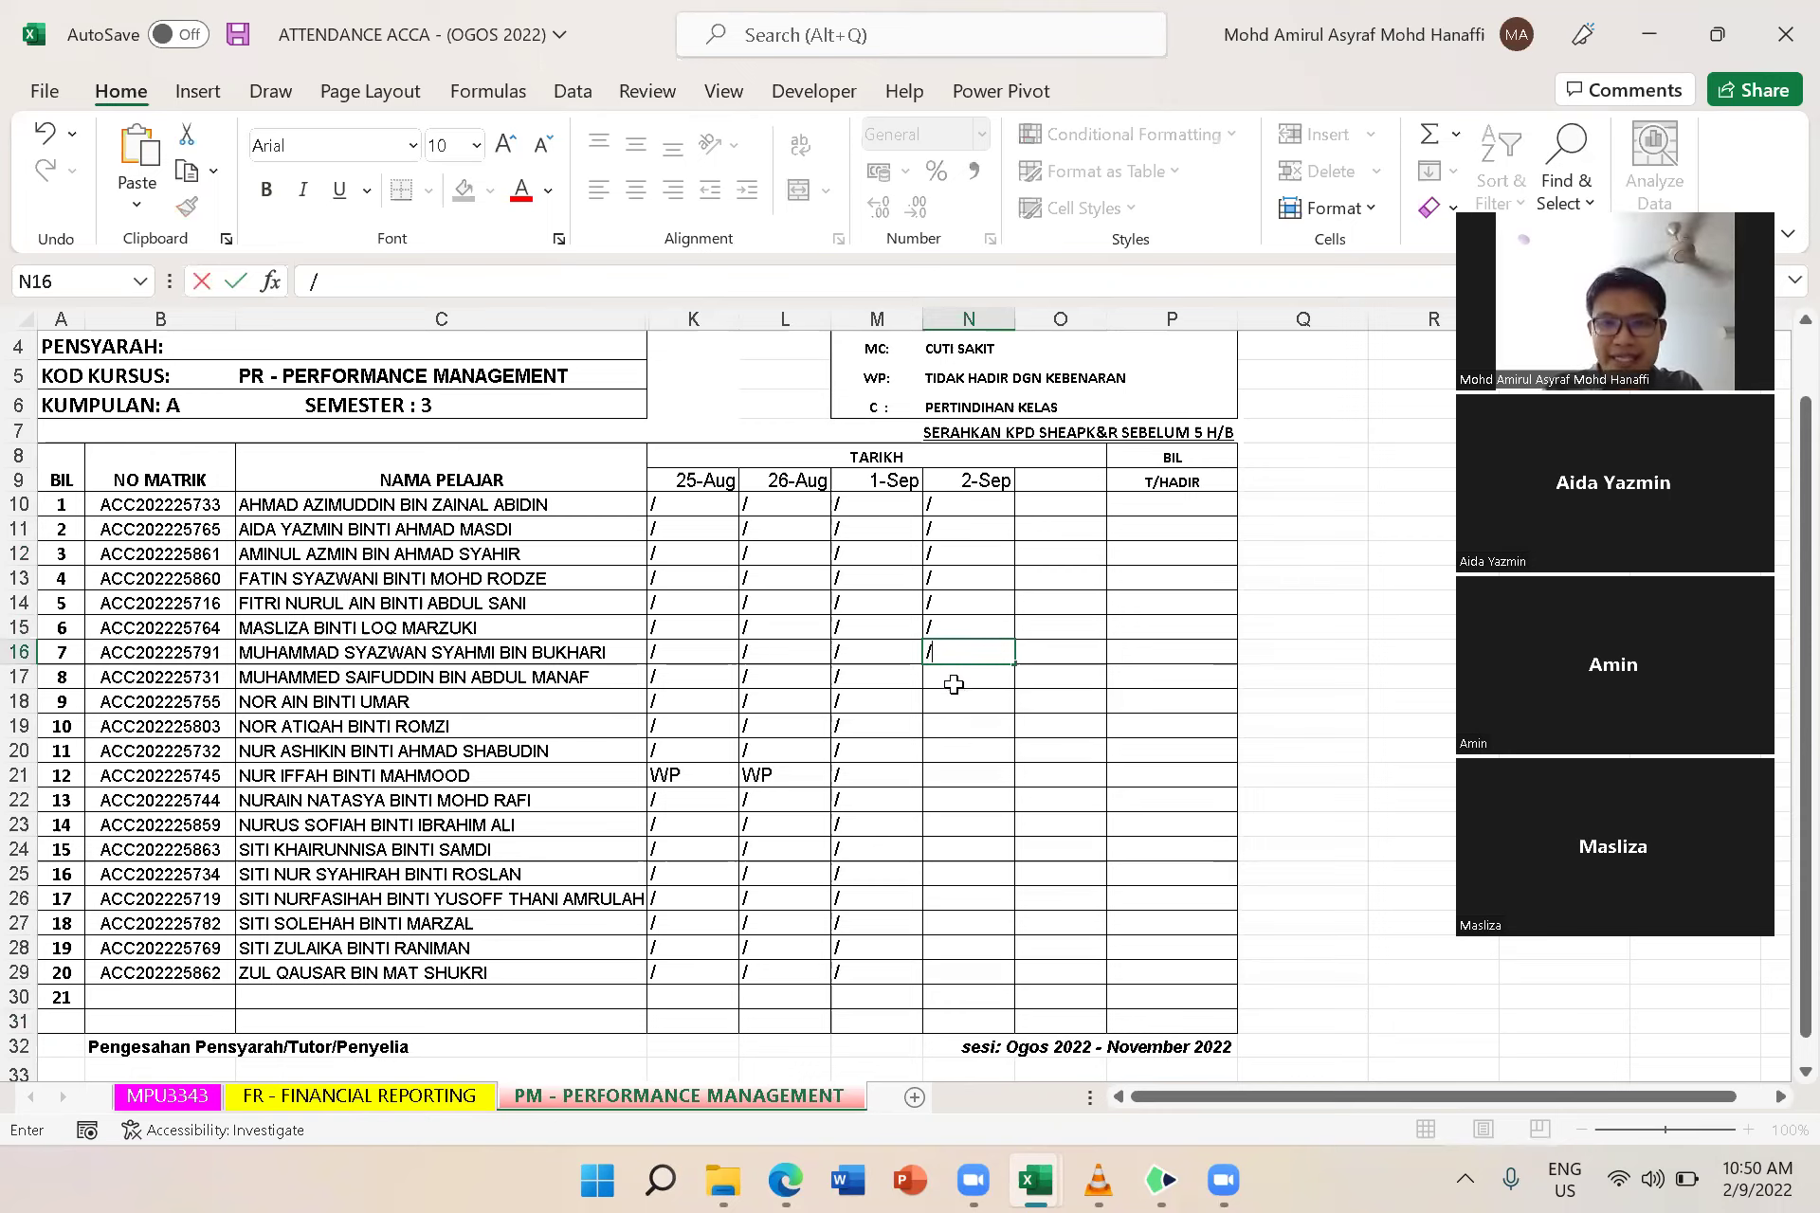
pyautogui.doubleClick(957, 681)
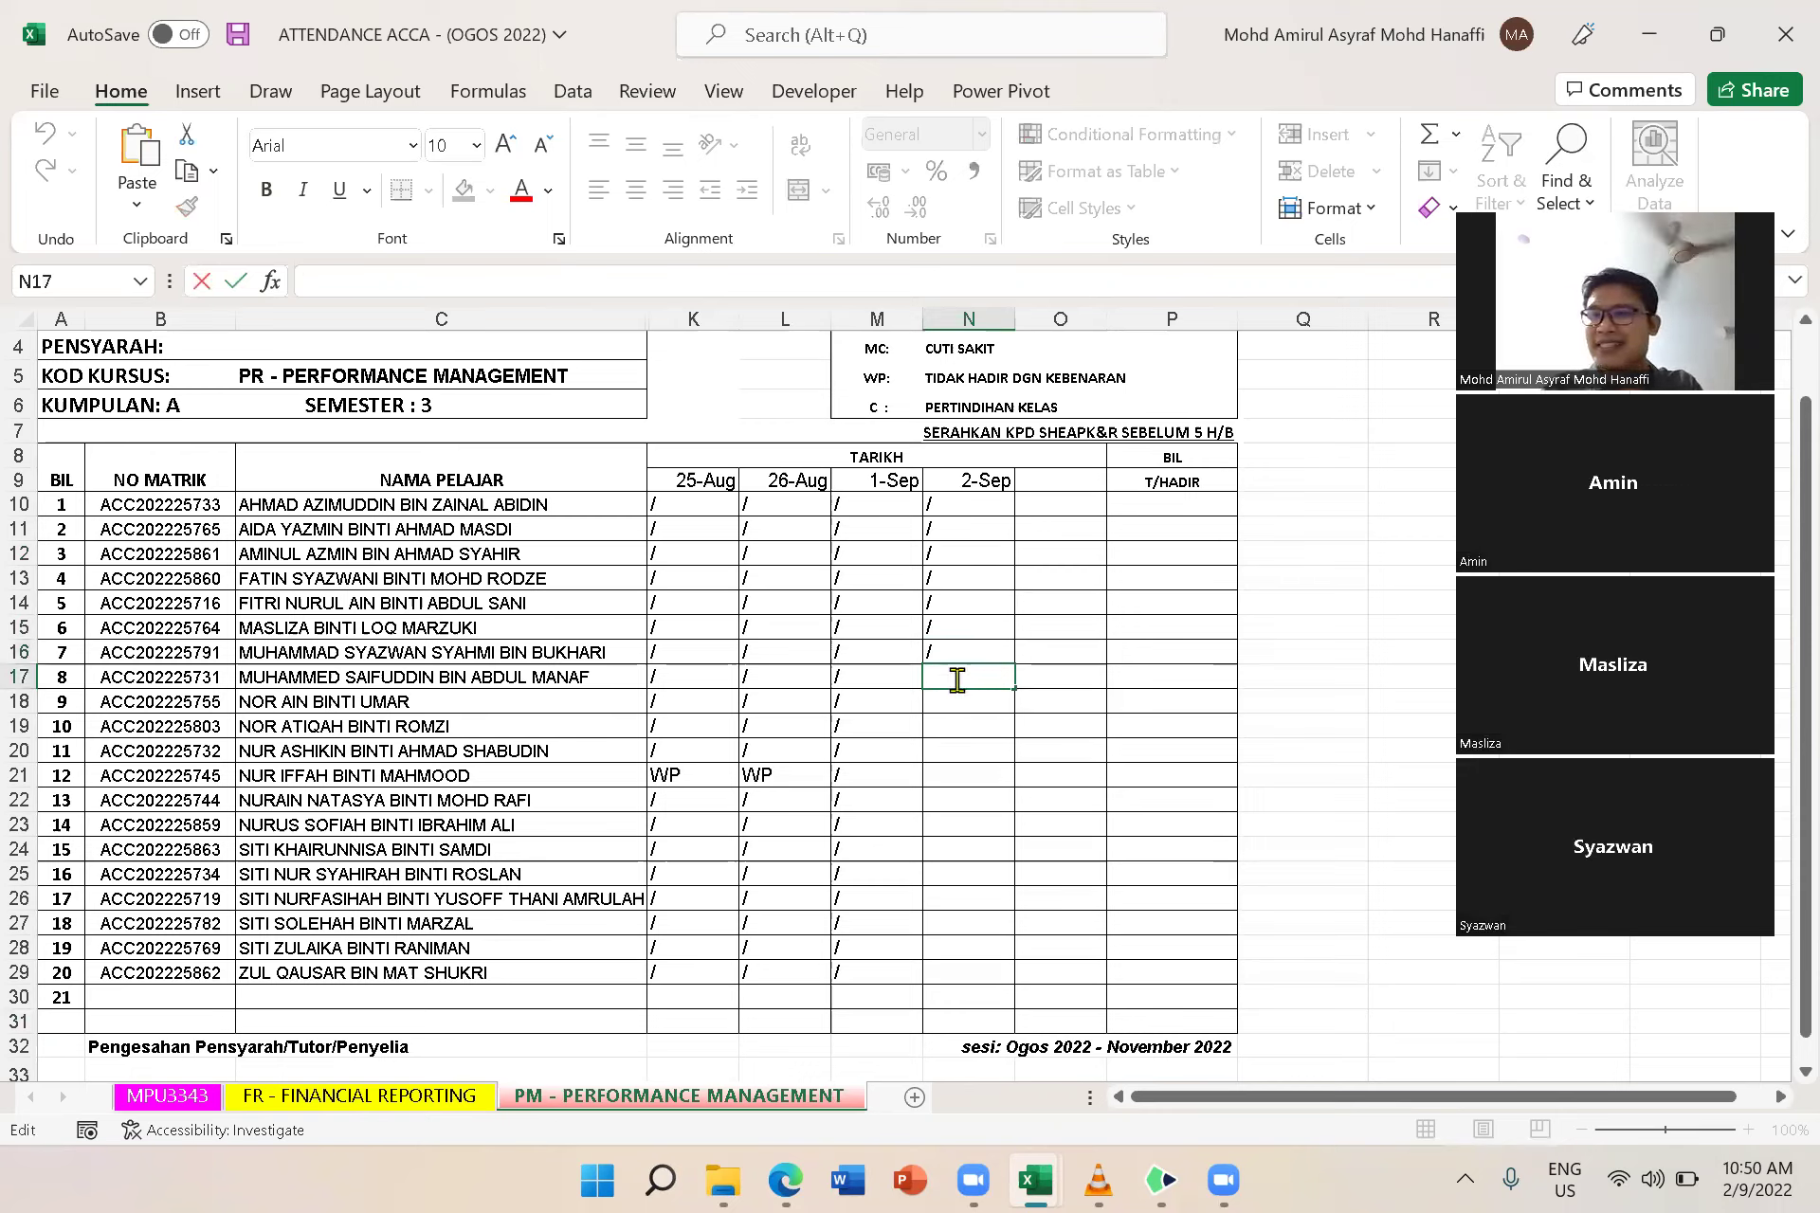
pyautogui.write('/')
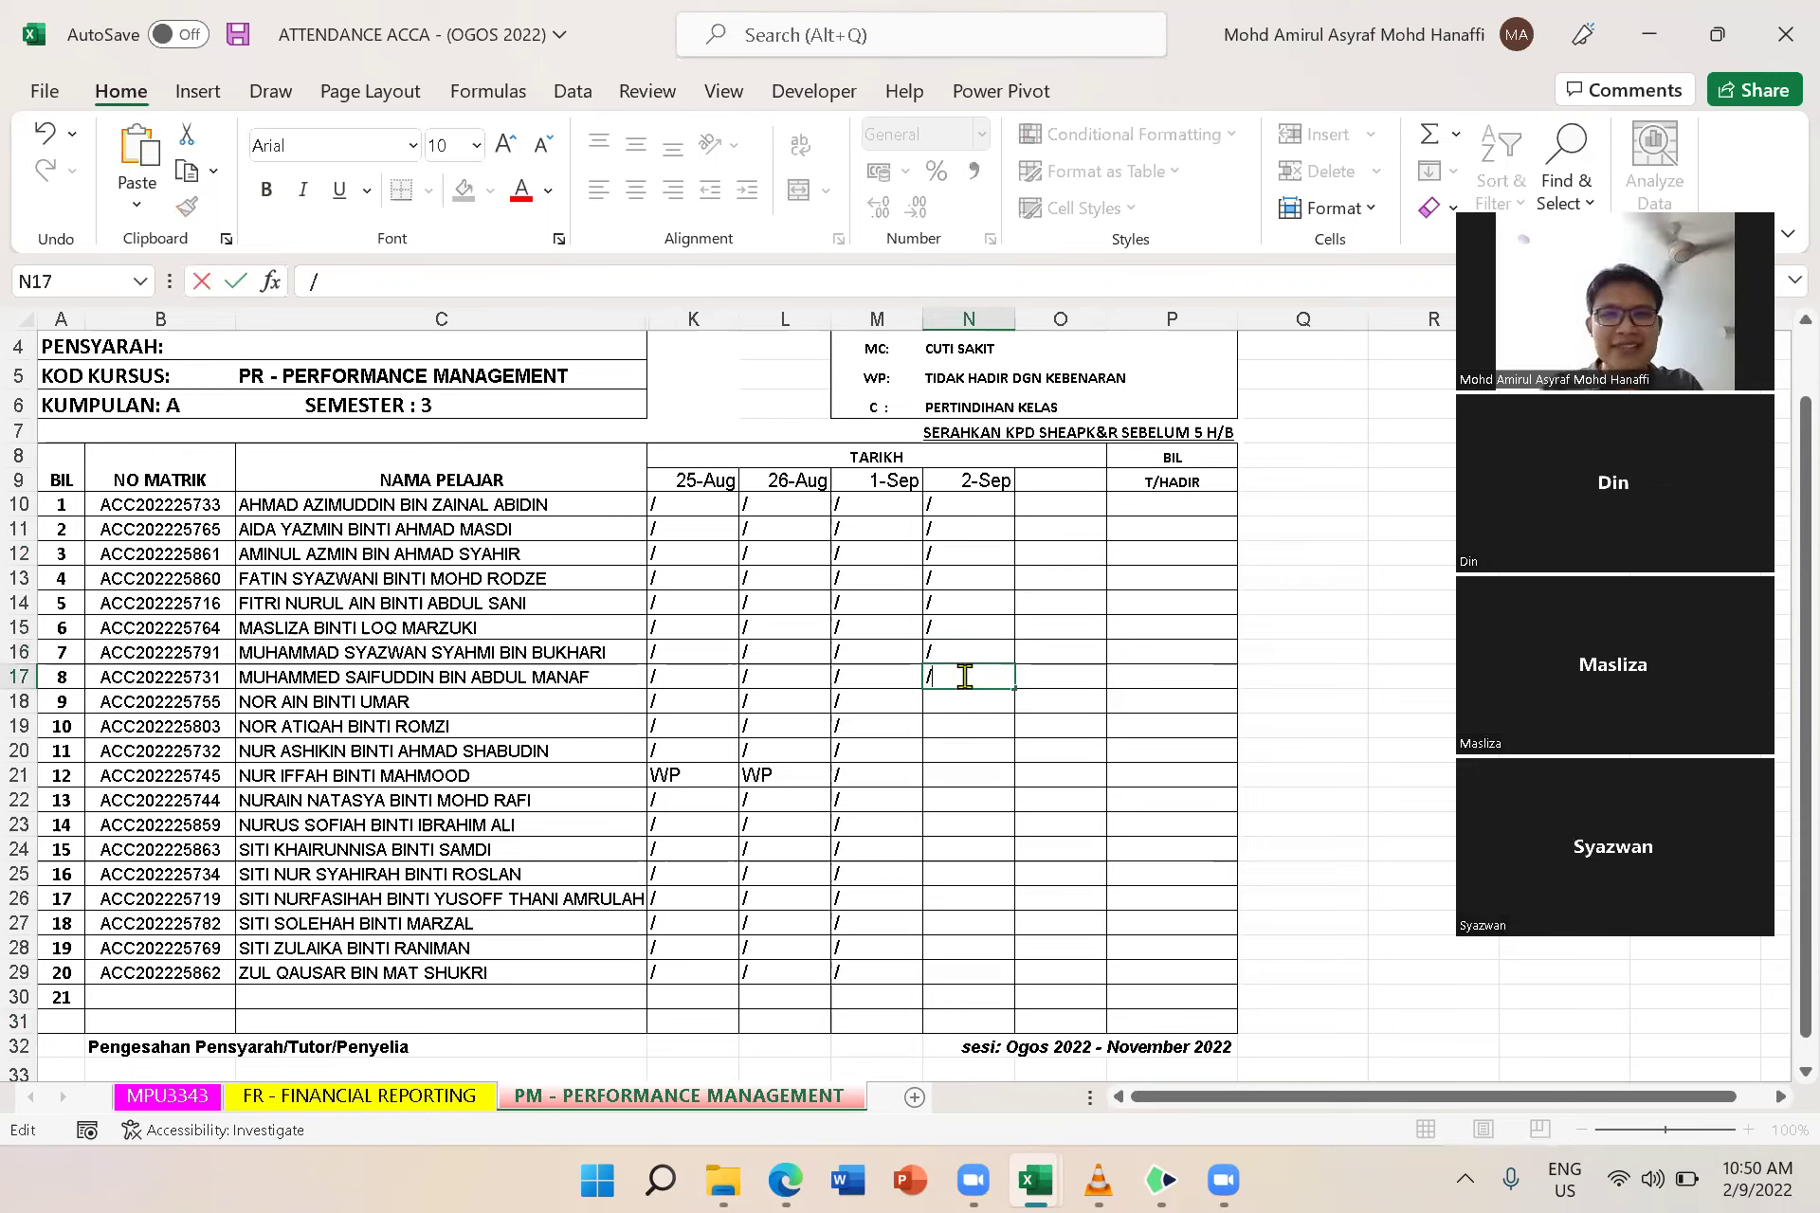
pyautogui.press('Return')
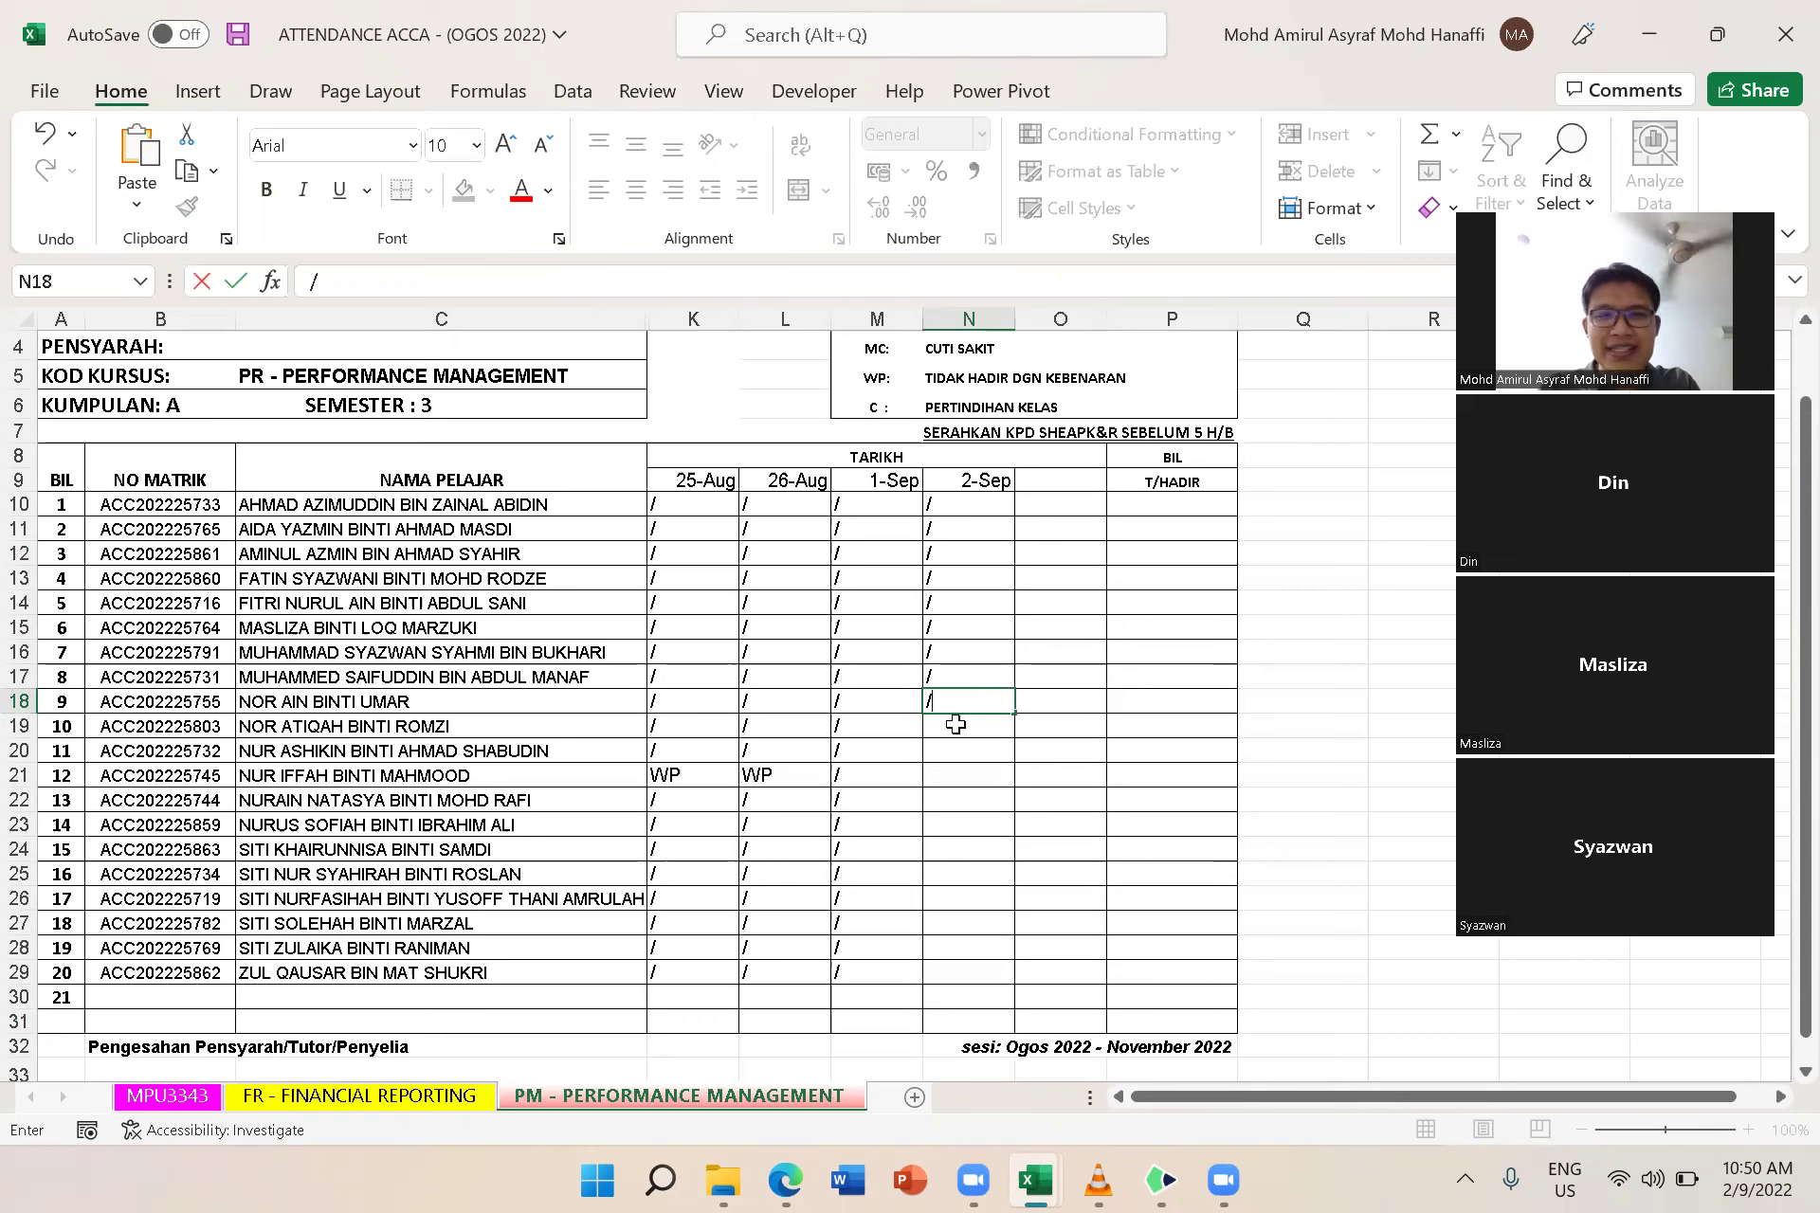
# Enter "/" in N18 and N19 to mark students 9 and 10 present on 2-Sep
pyautogui.write('/')
pyautogui.press('Return')
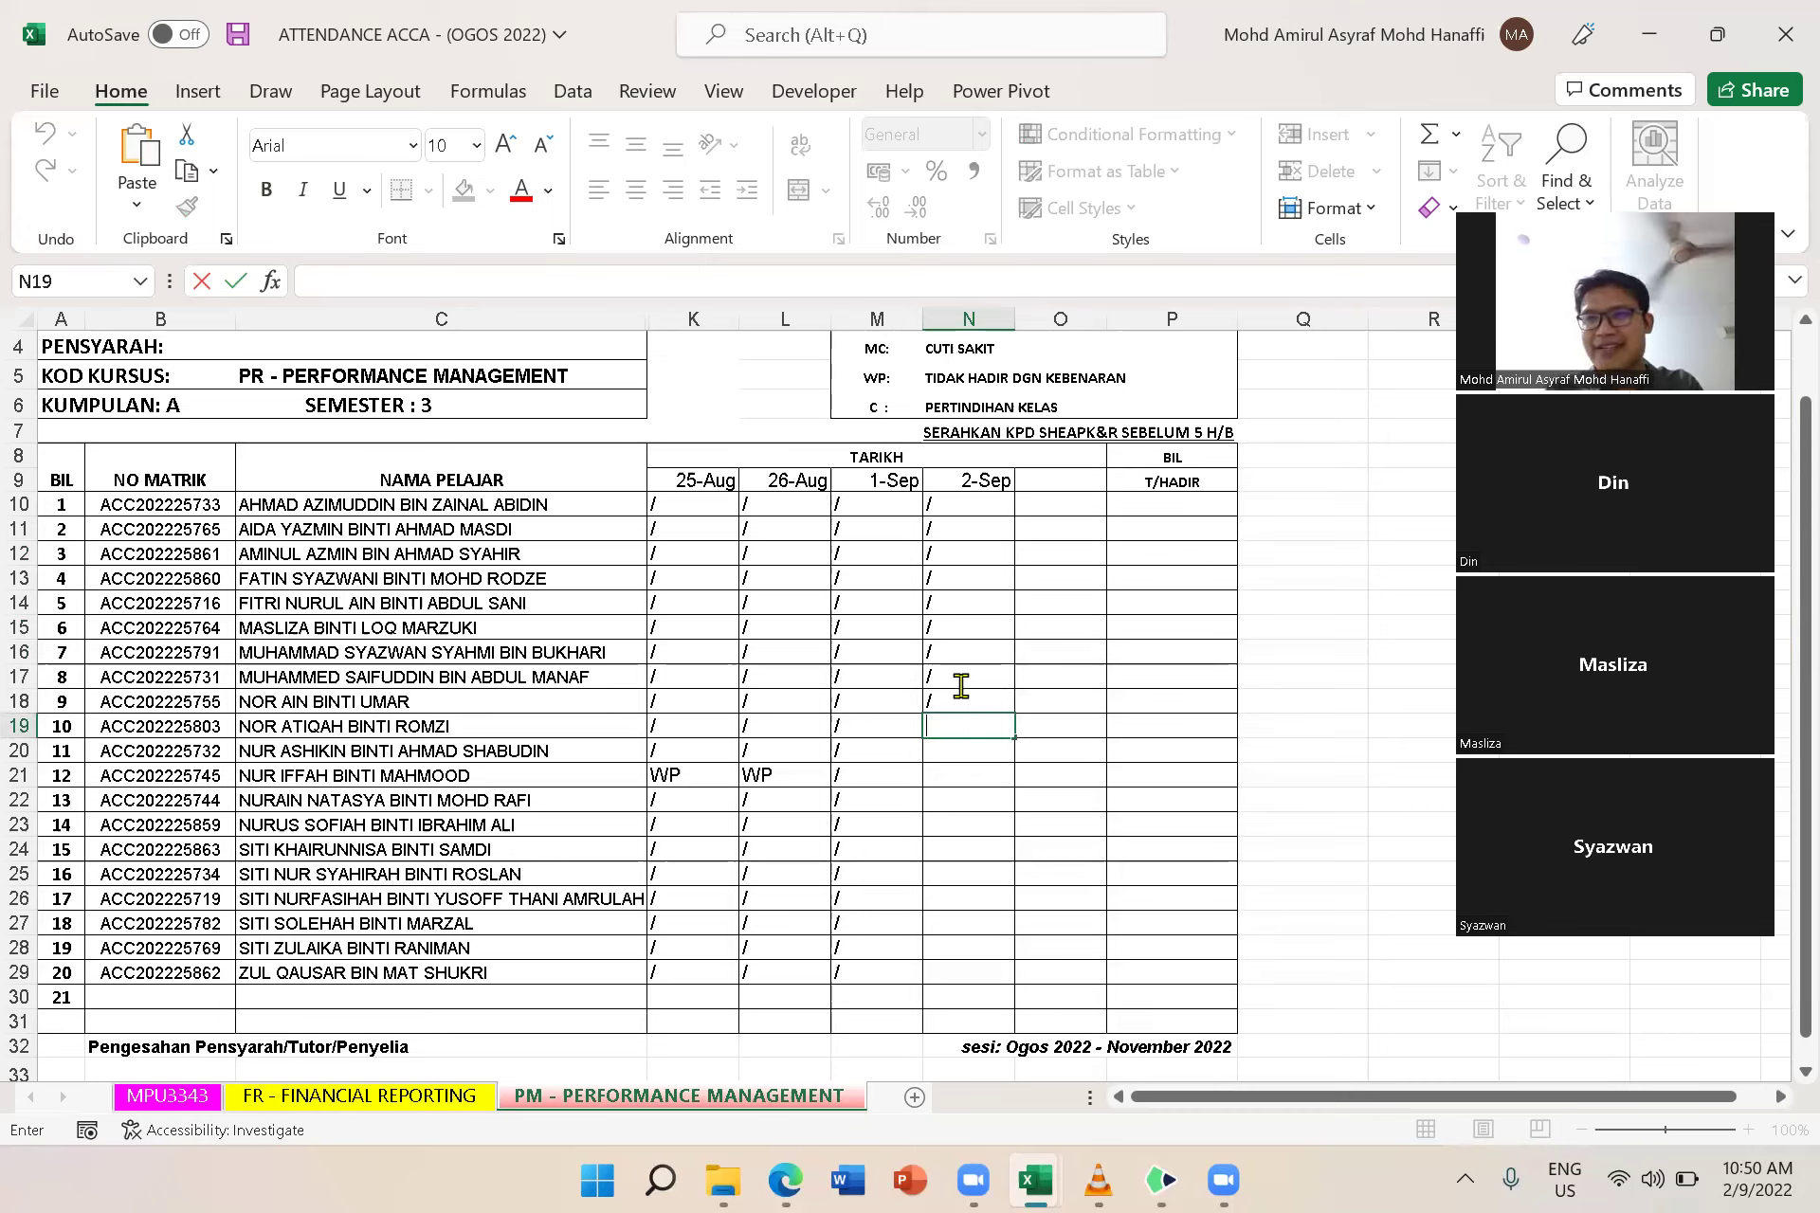
pyautogui.scroll(-2, 1094, 228)
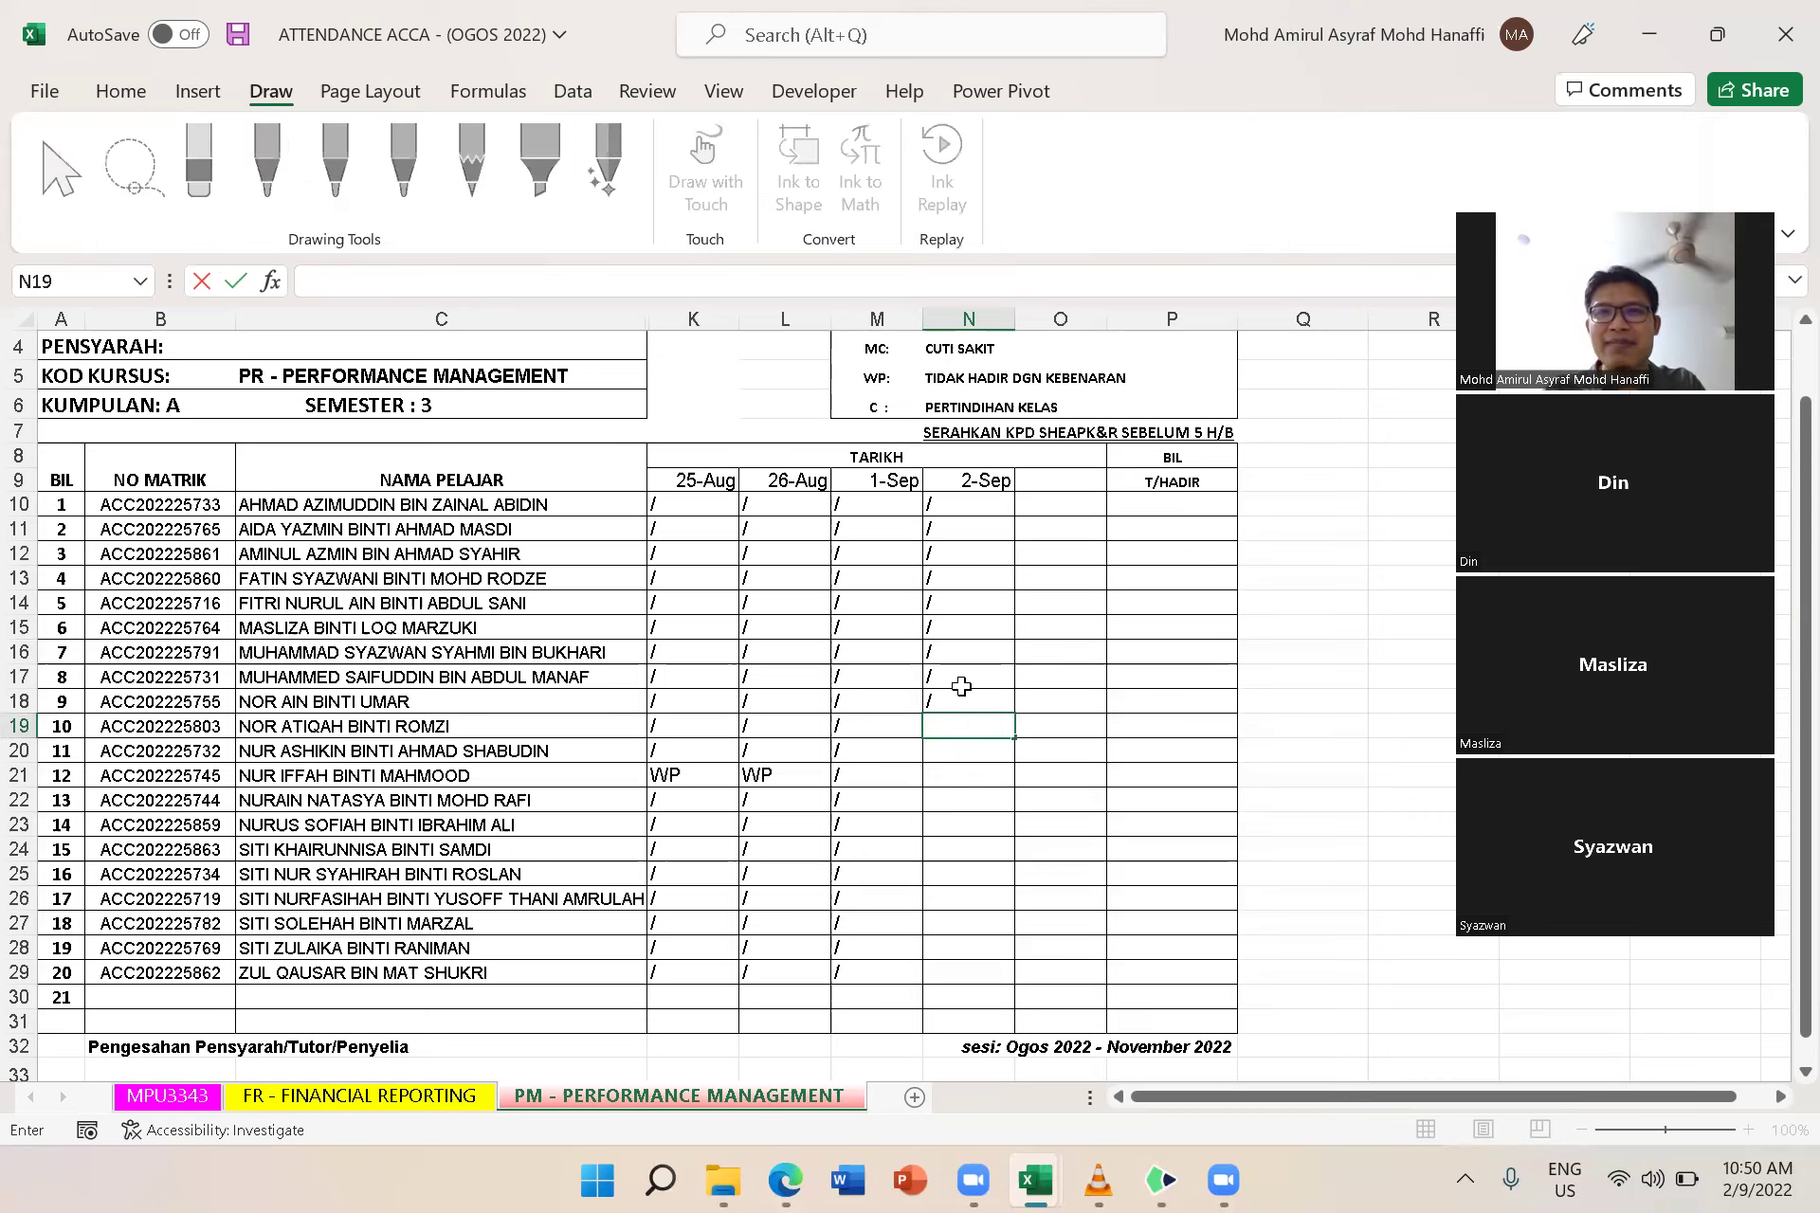
pyautogui.click(1094, 227)
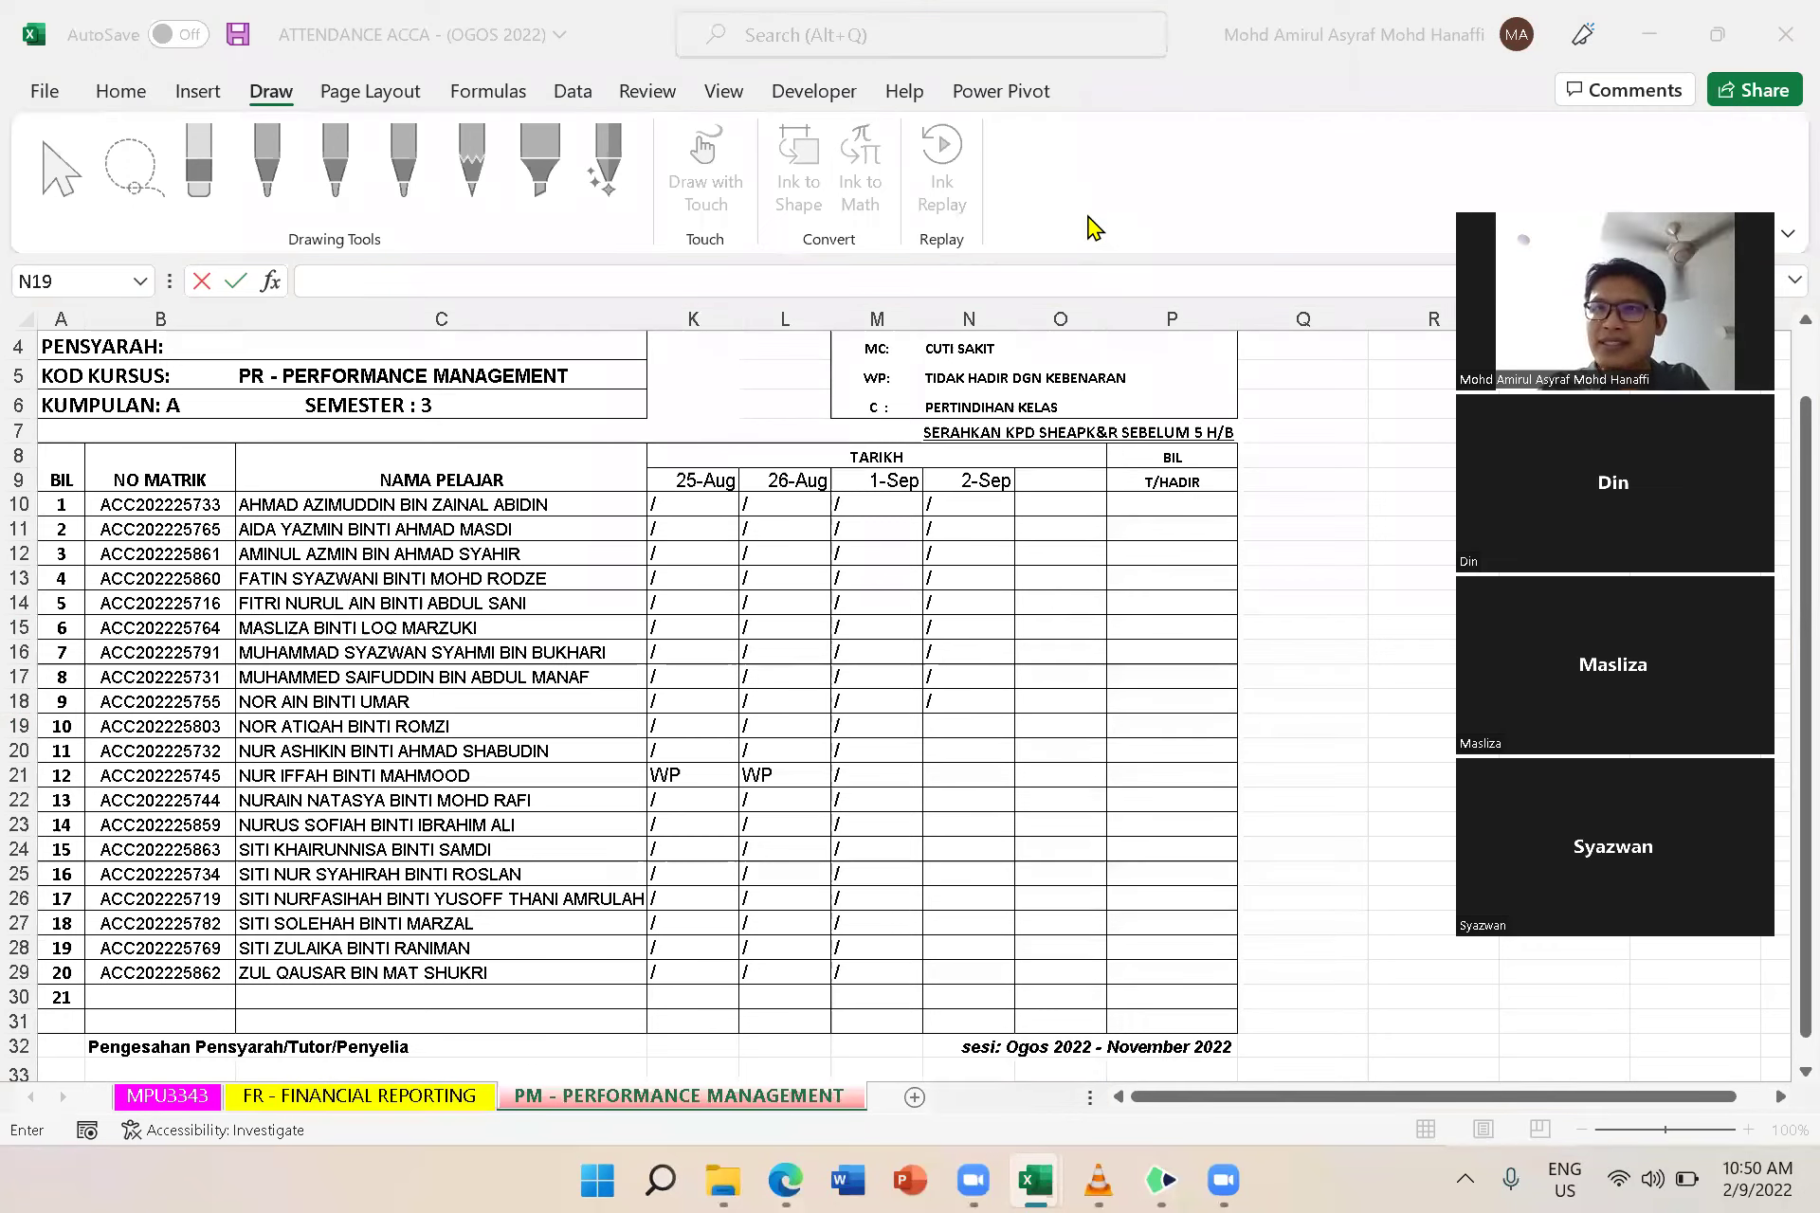
pyautogui.click(969, 728)
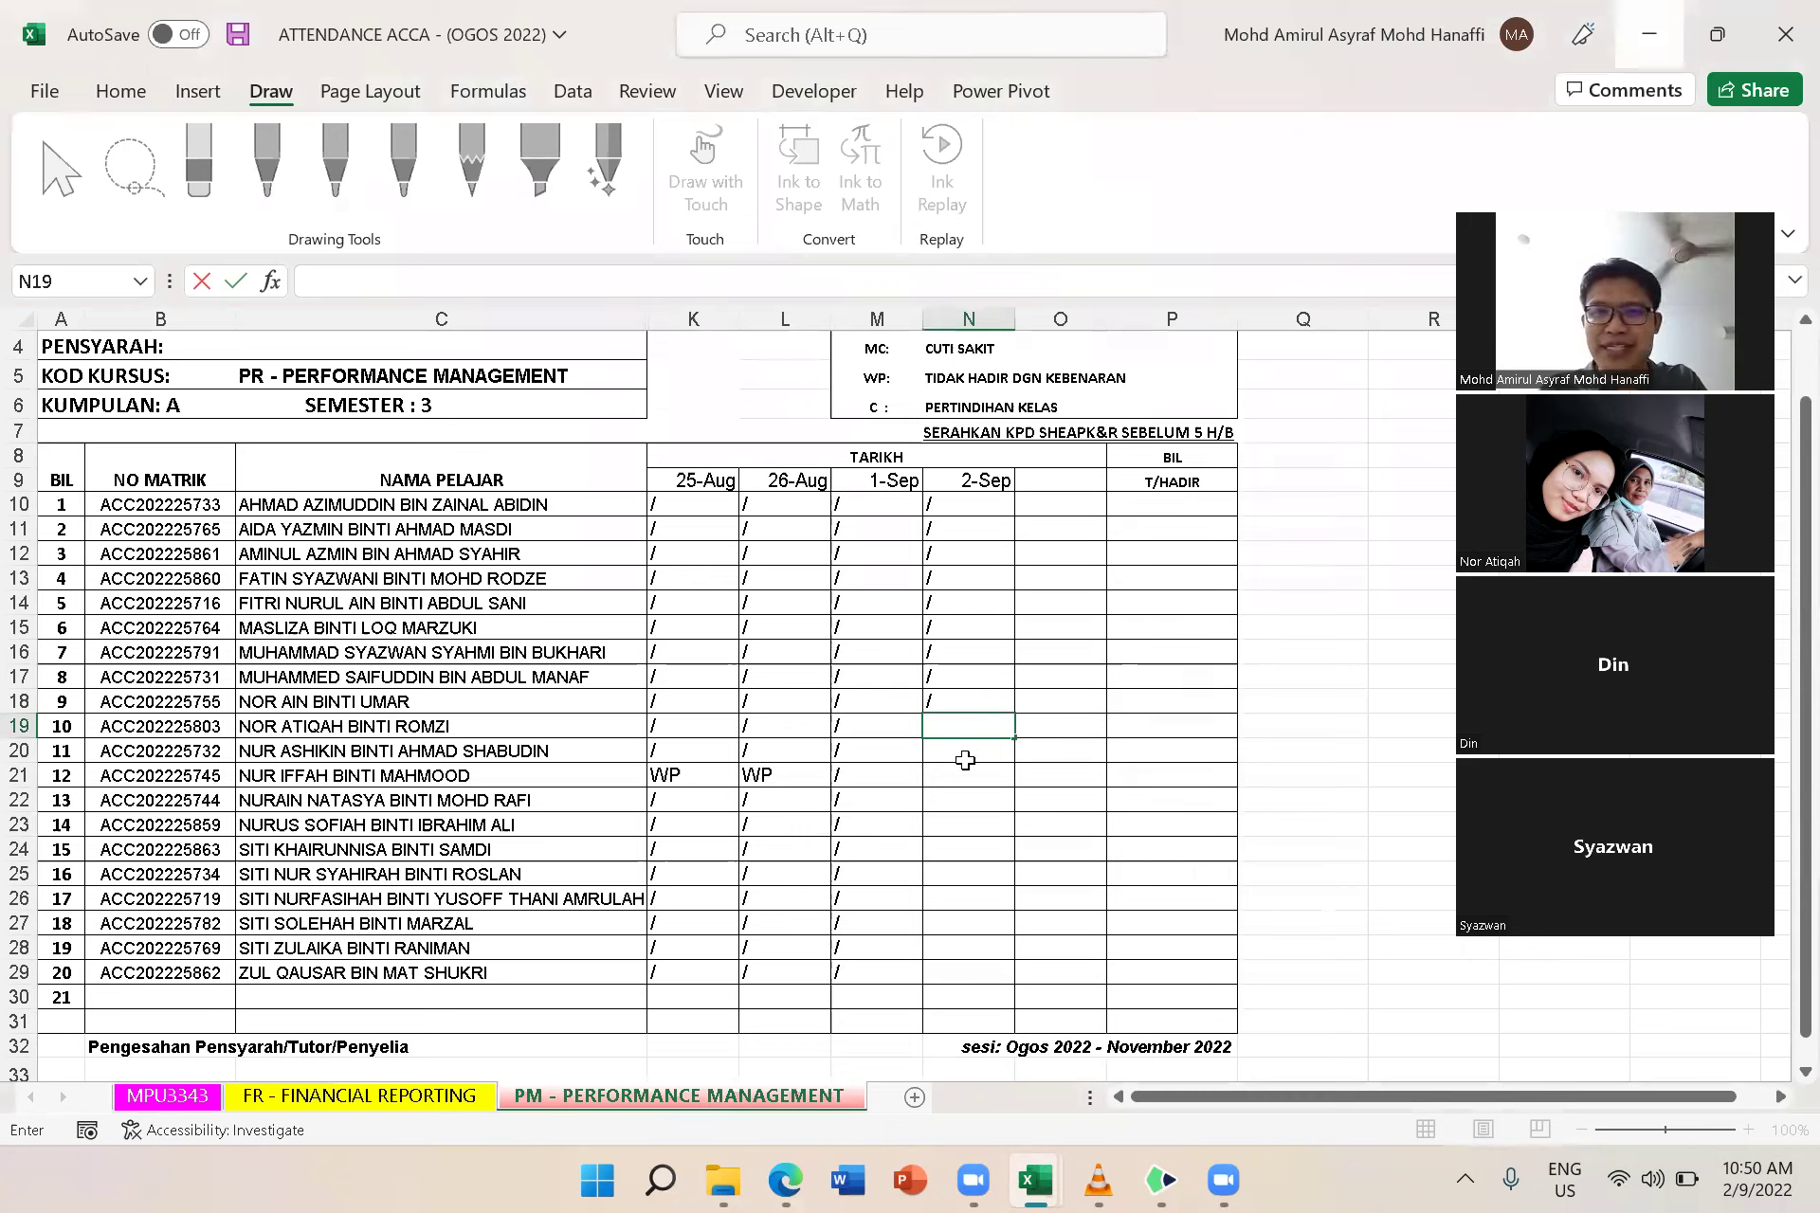
pyautogui.write('/')
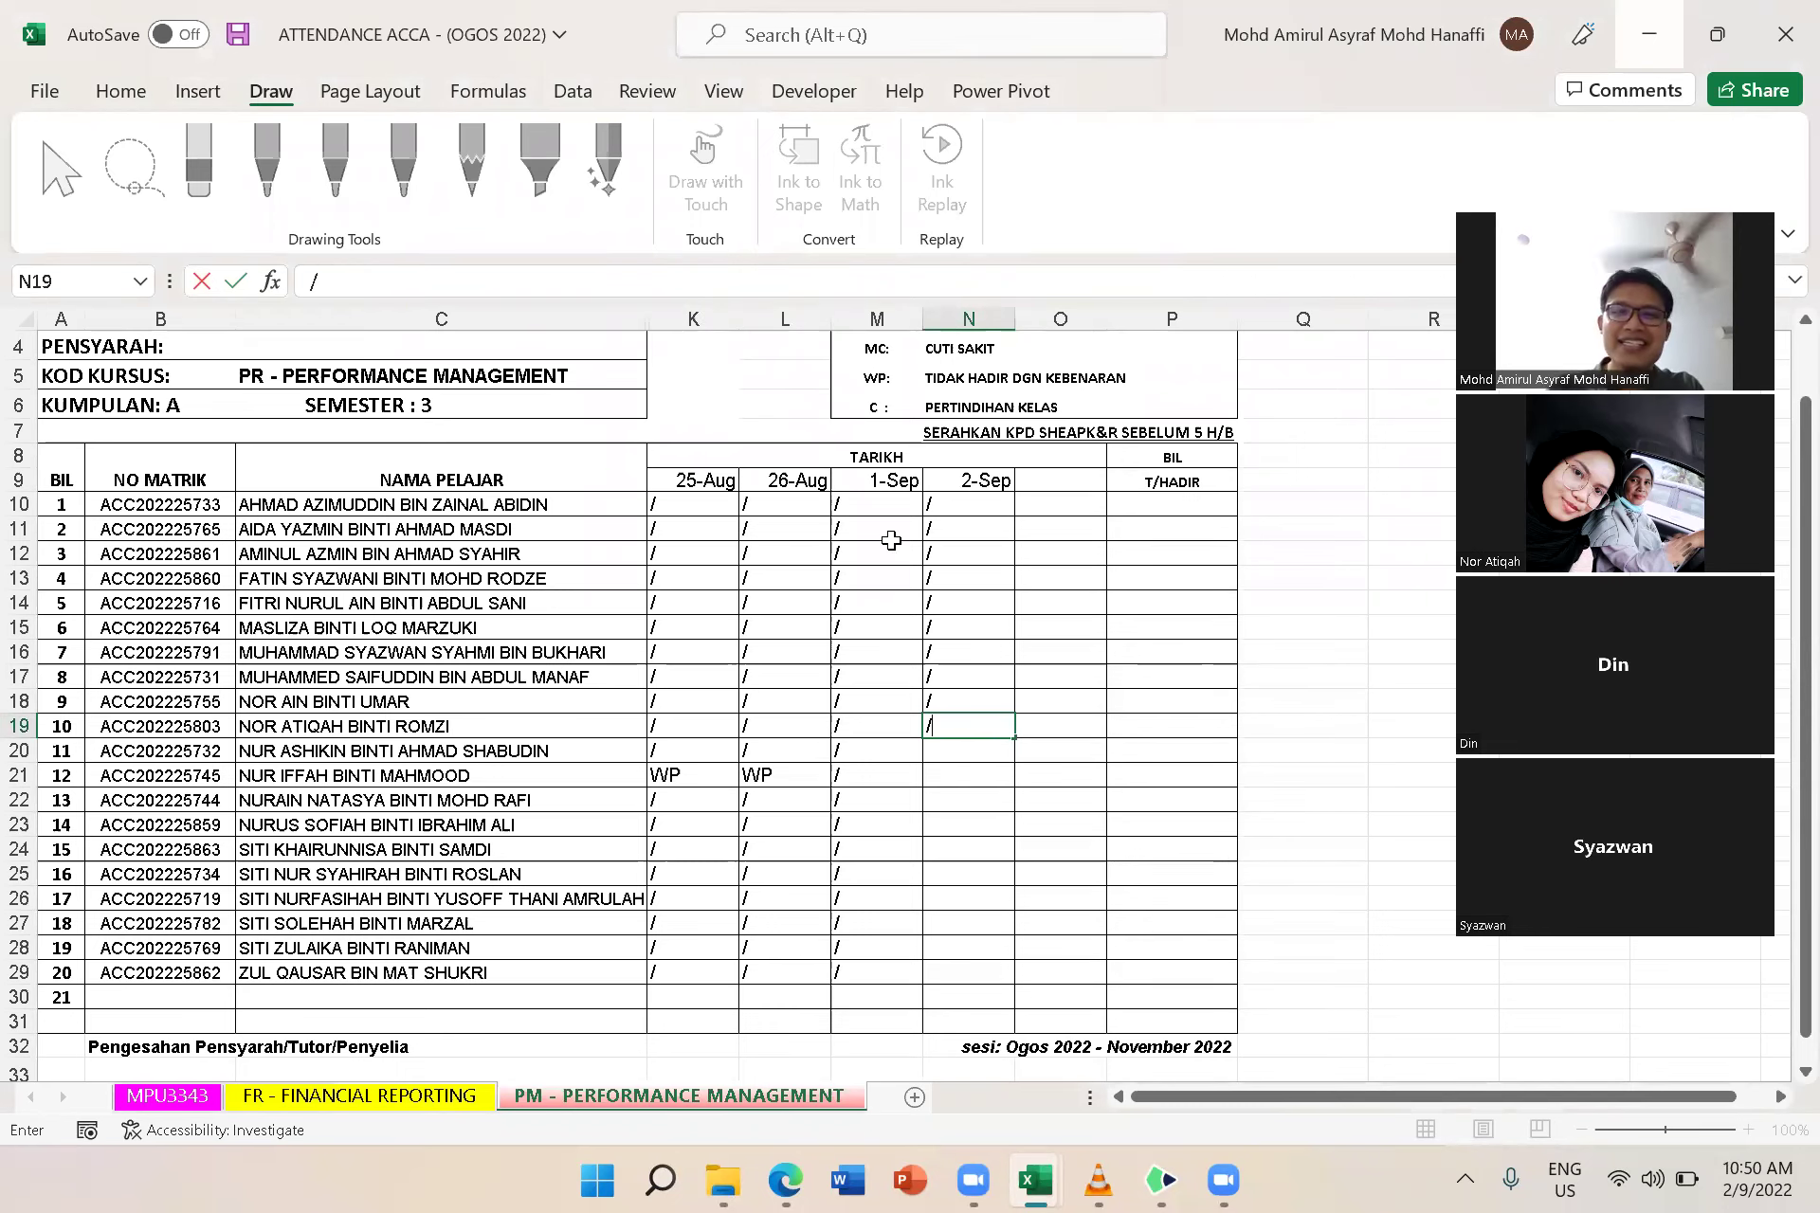
pyautogui.press('Return')
# Record students 11 to 13 as present on 2-Sep with "/" in N20 through N22
pyautogui.scroll(-2, 980, 680)
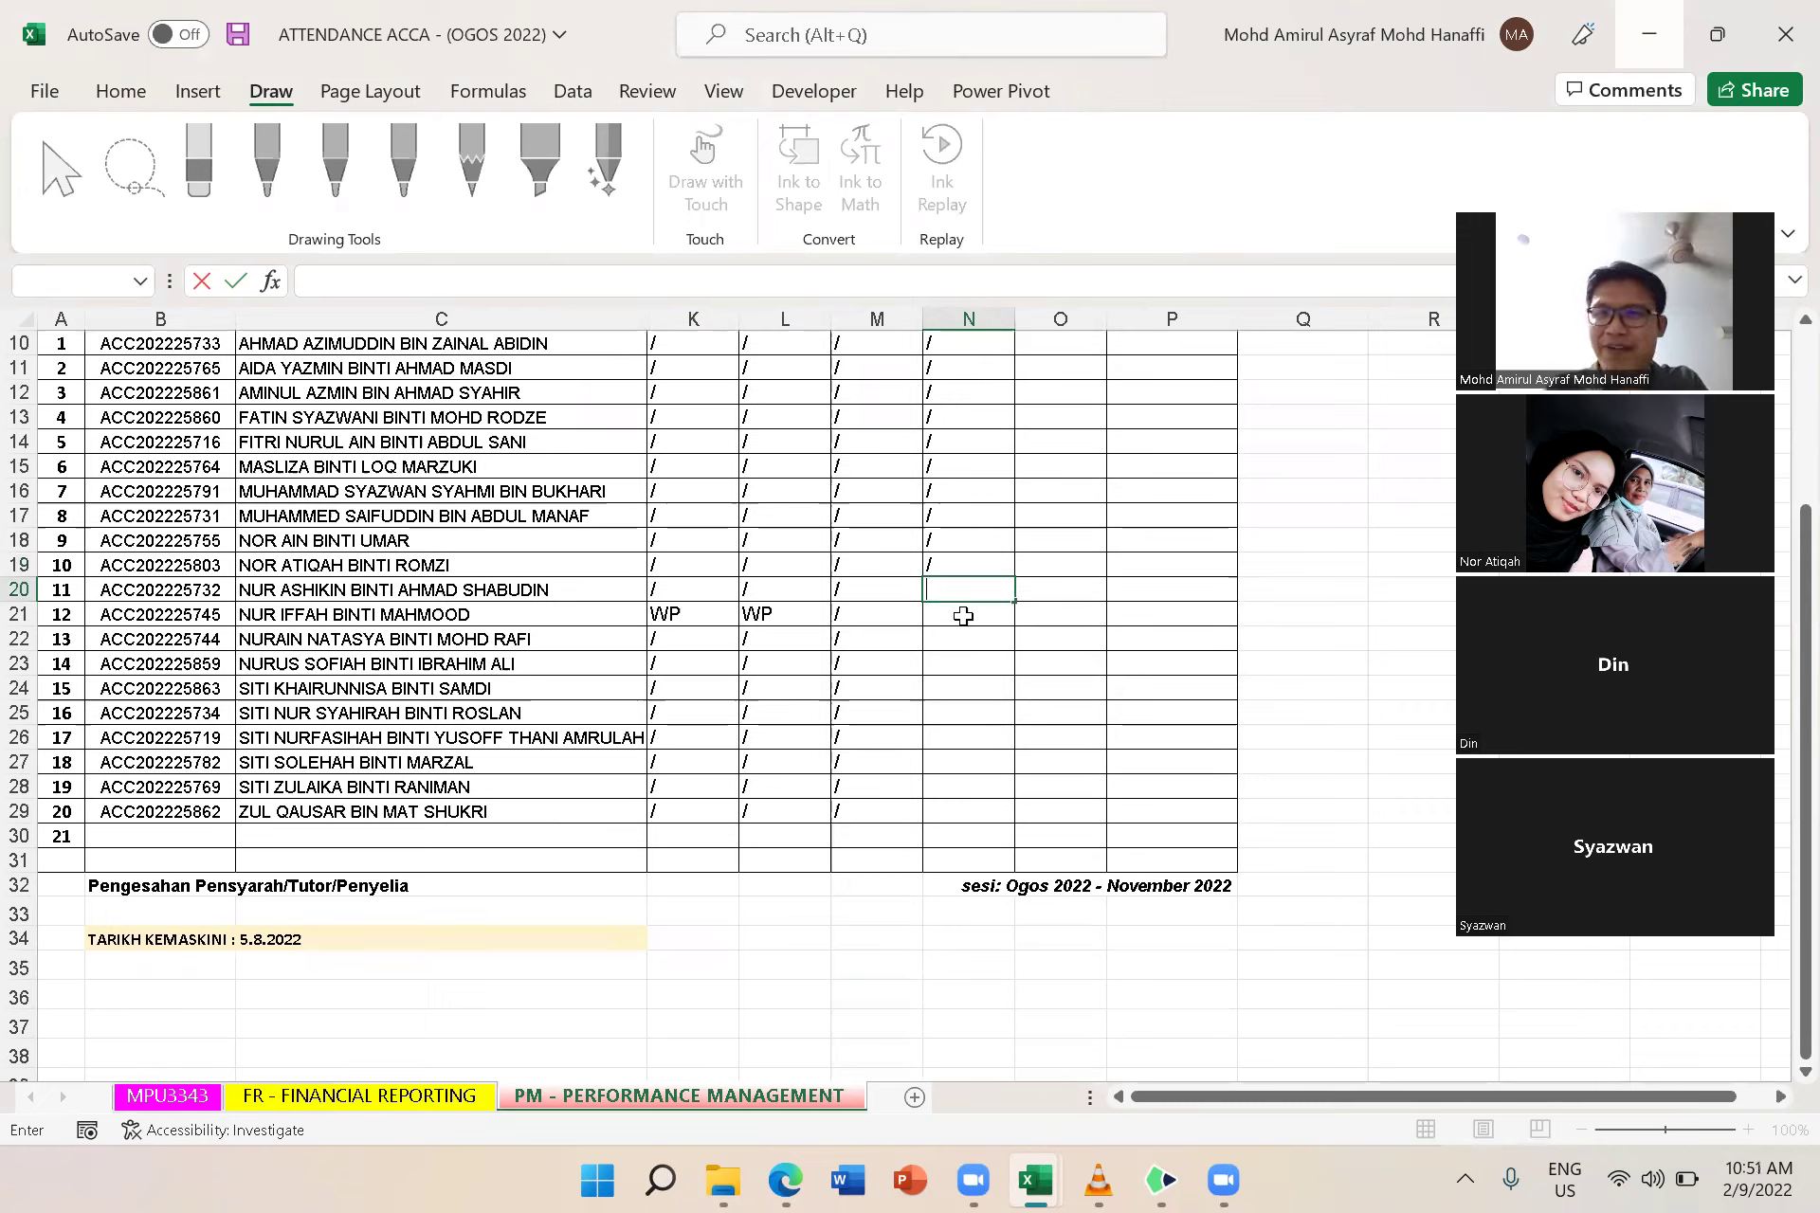
pyautogui.write('/')
pyautogui.press('Return')
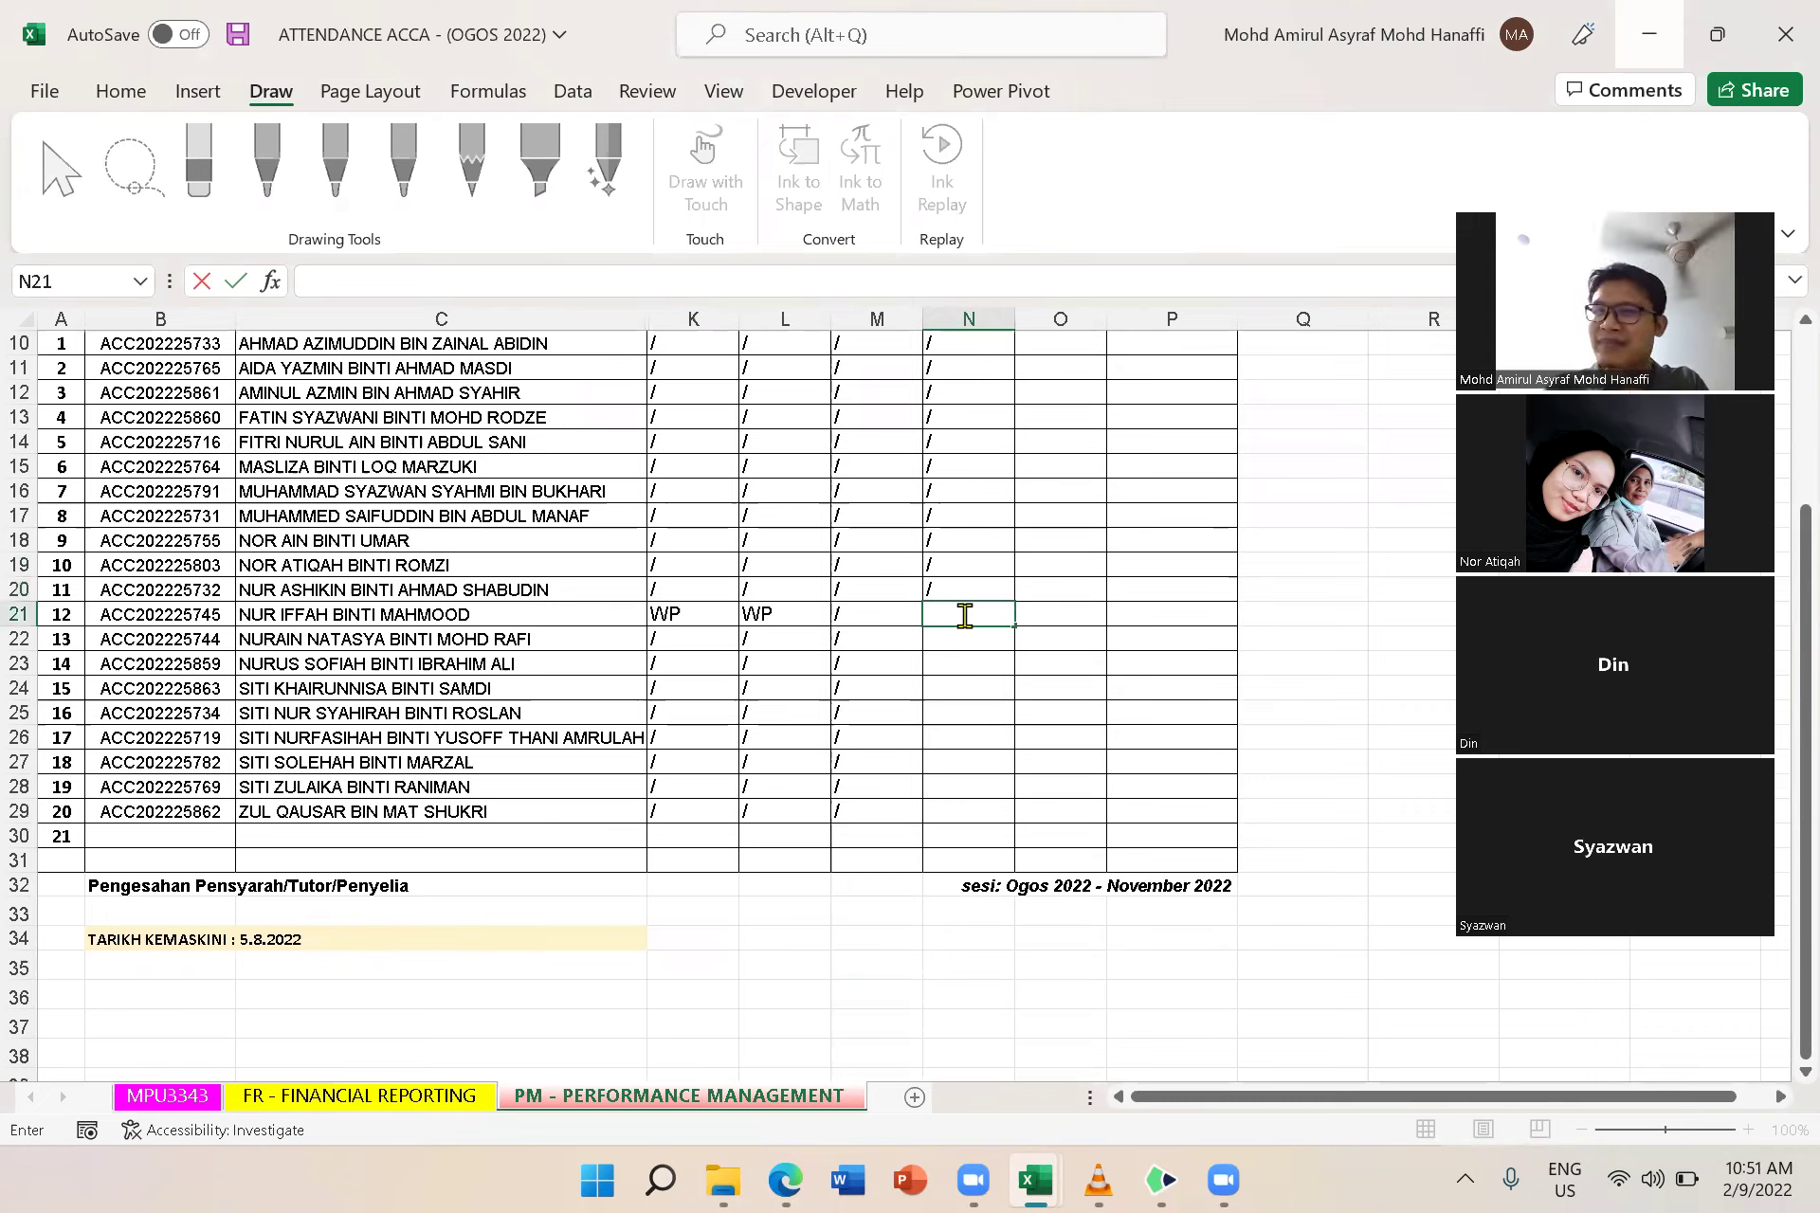
pyautogui.write('/')
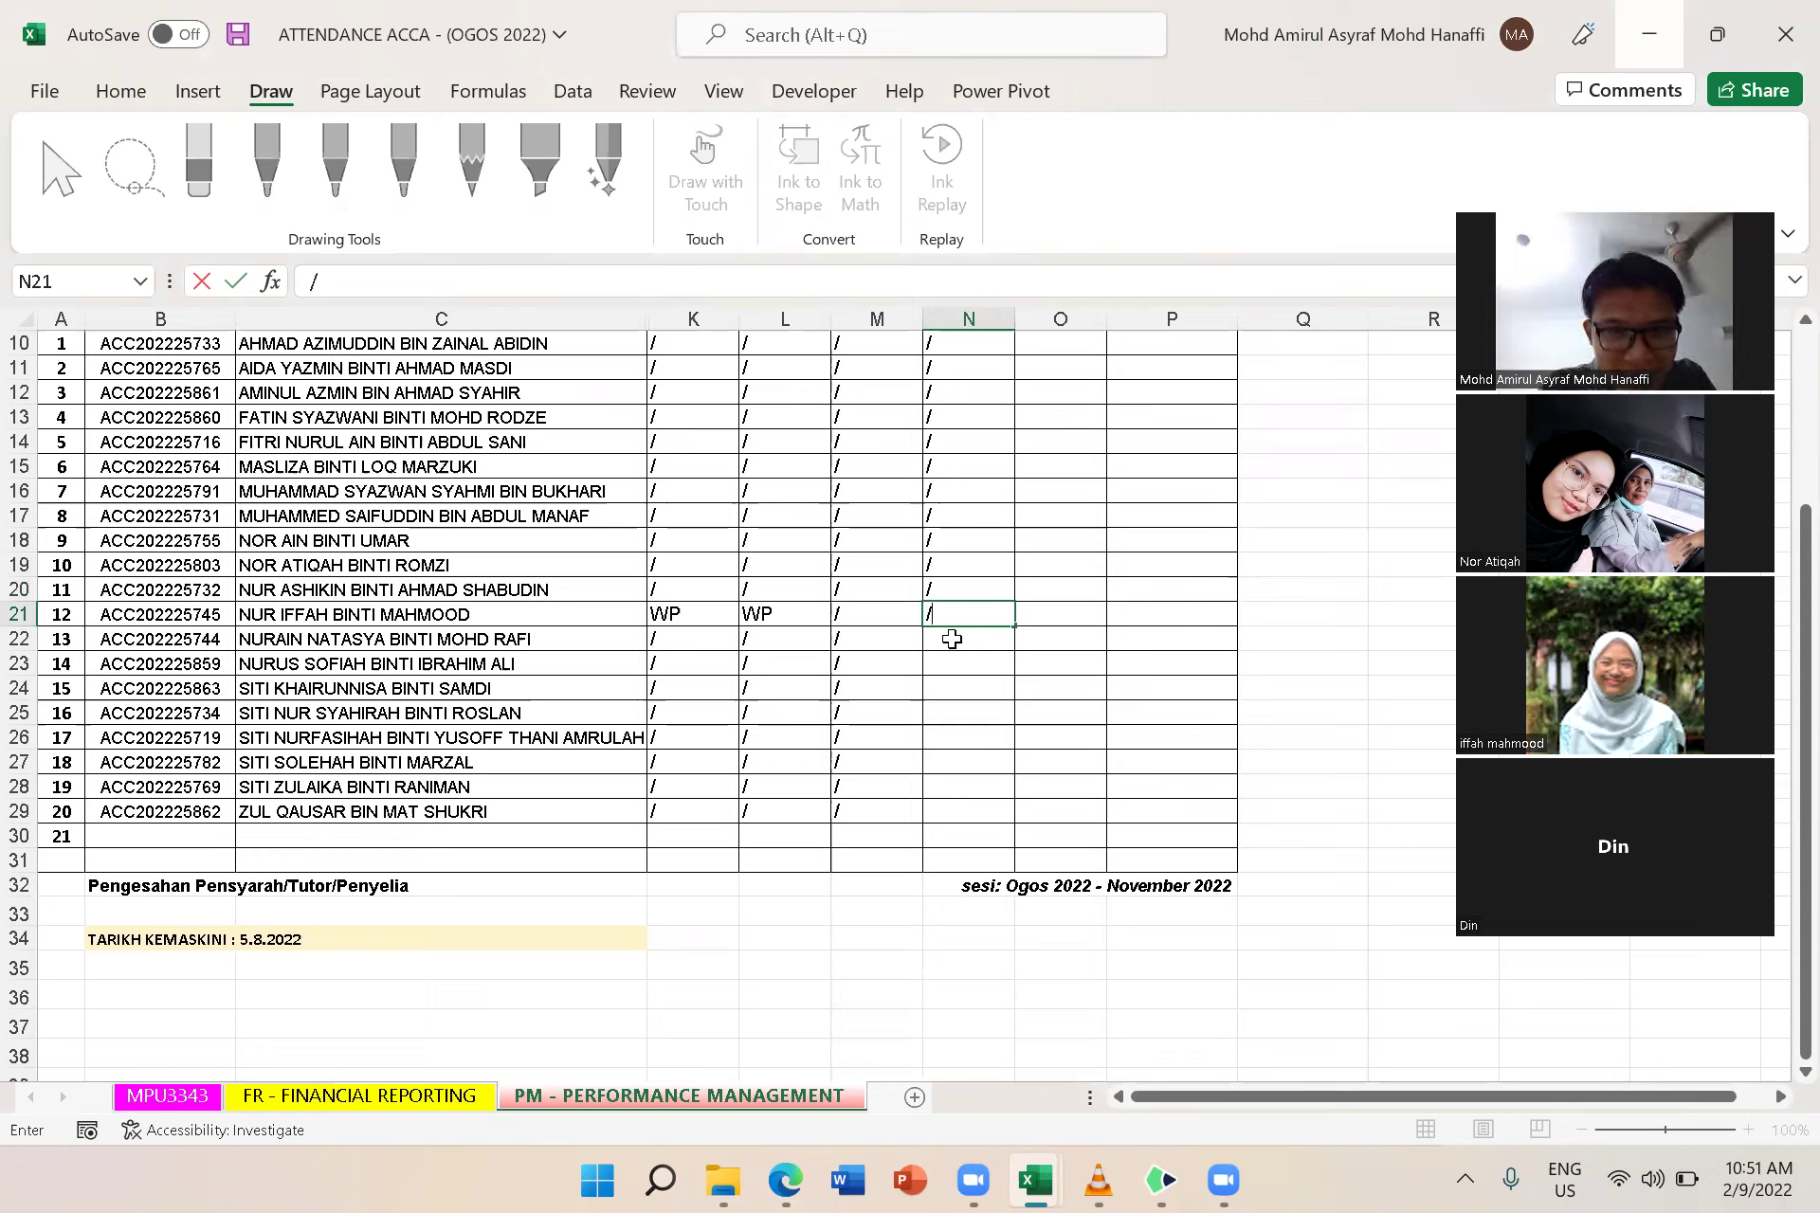
pyautogui.click(952, 640)
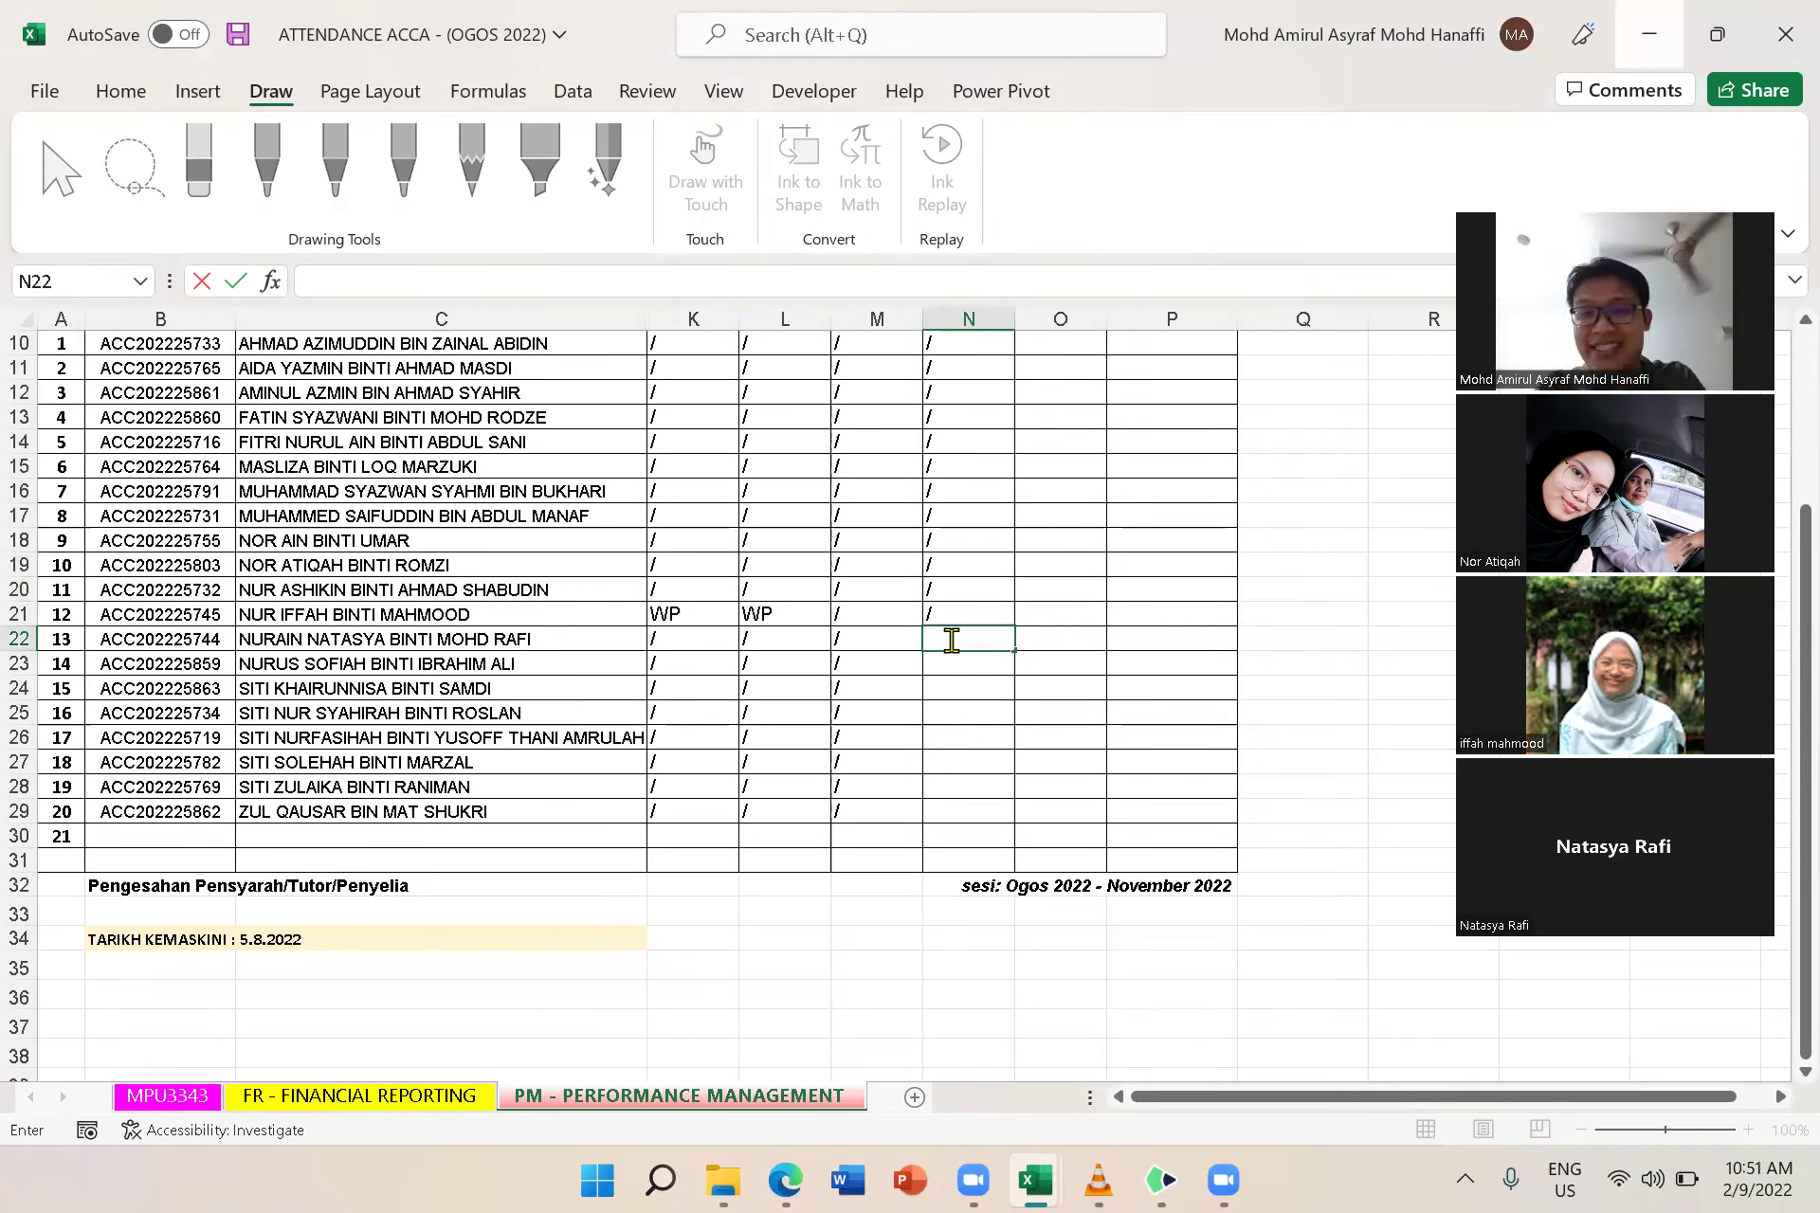
pyautogui.write('/')
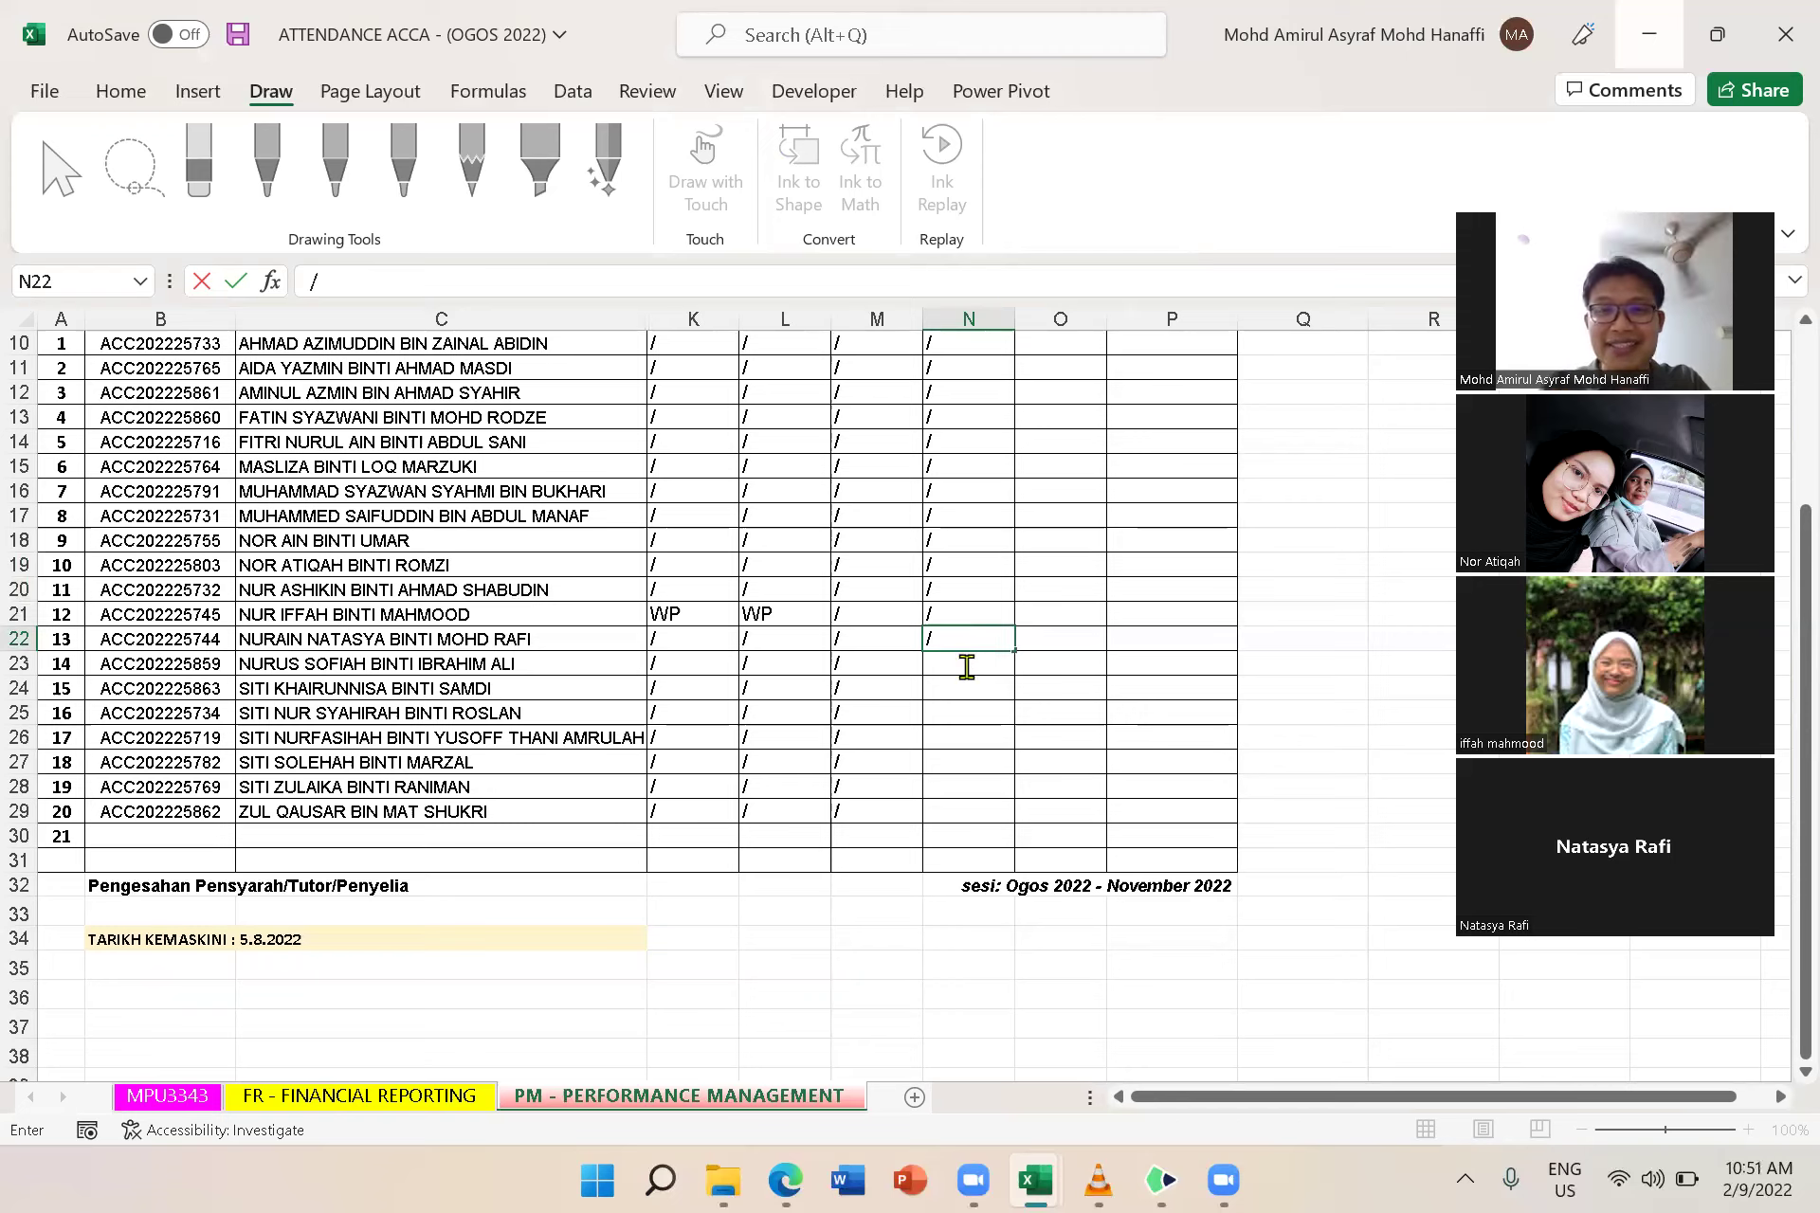
pyautogui.press('Return')
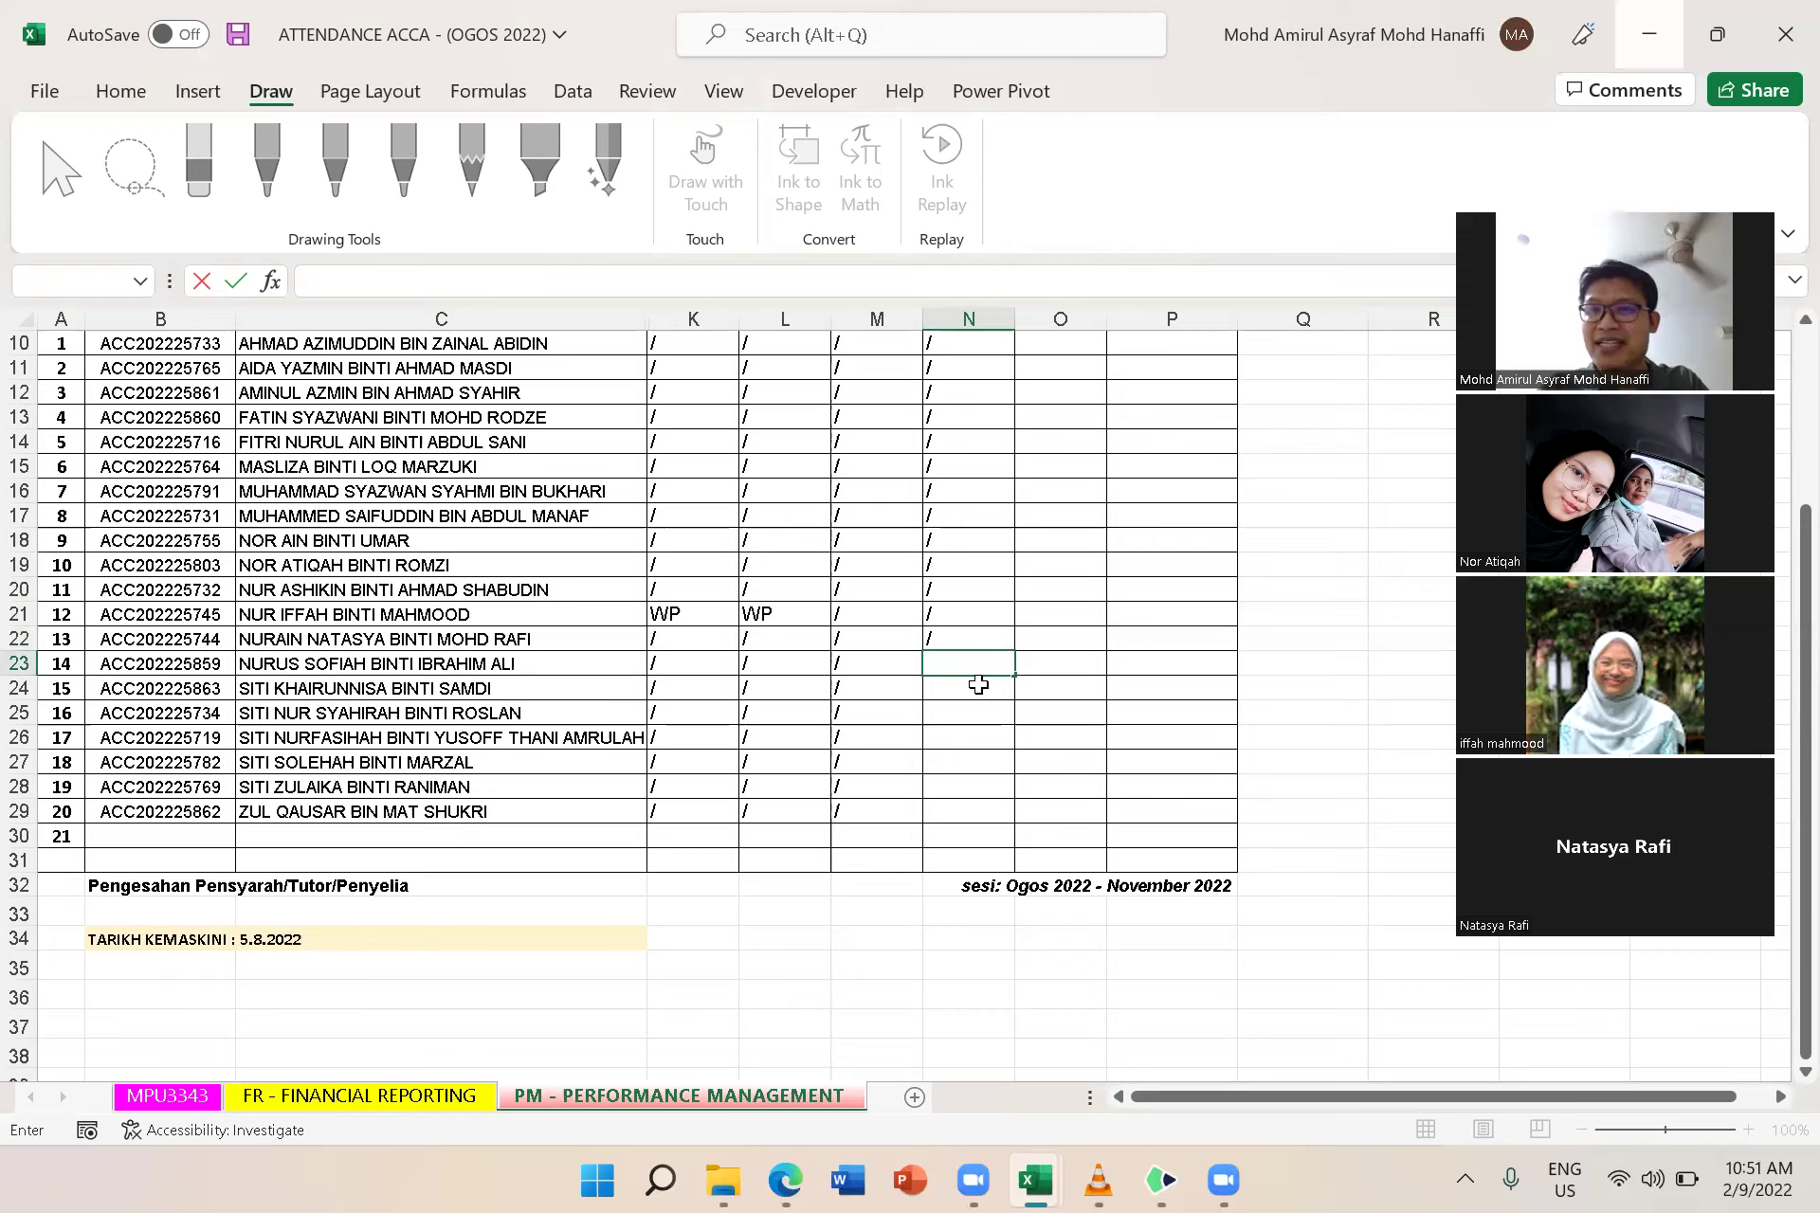
# Skip student 14 and mark students 15 and 16 present on 2-Sep with "/" in N24 and N25
pyautogui.click(1086, 685)
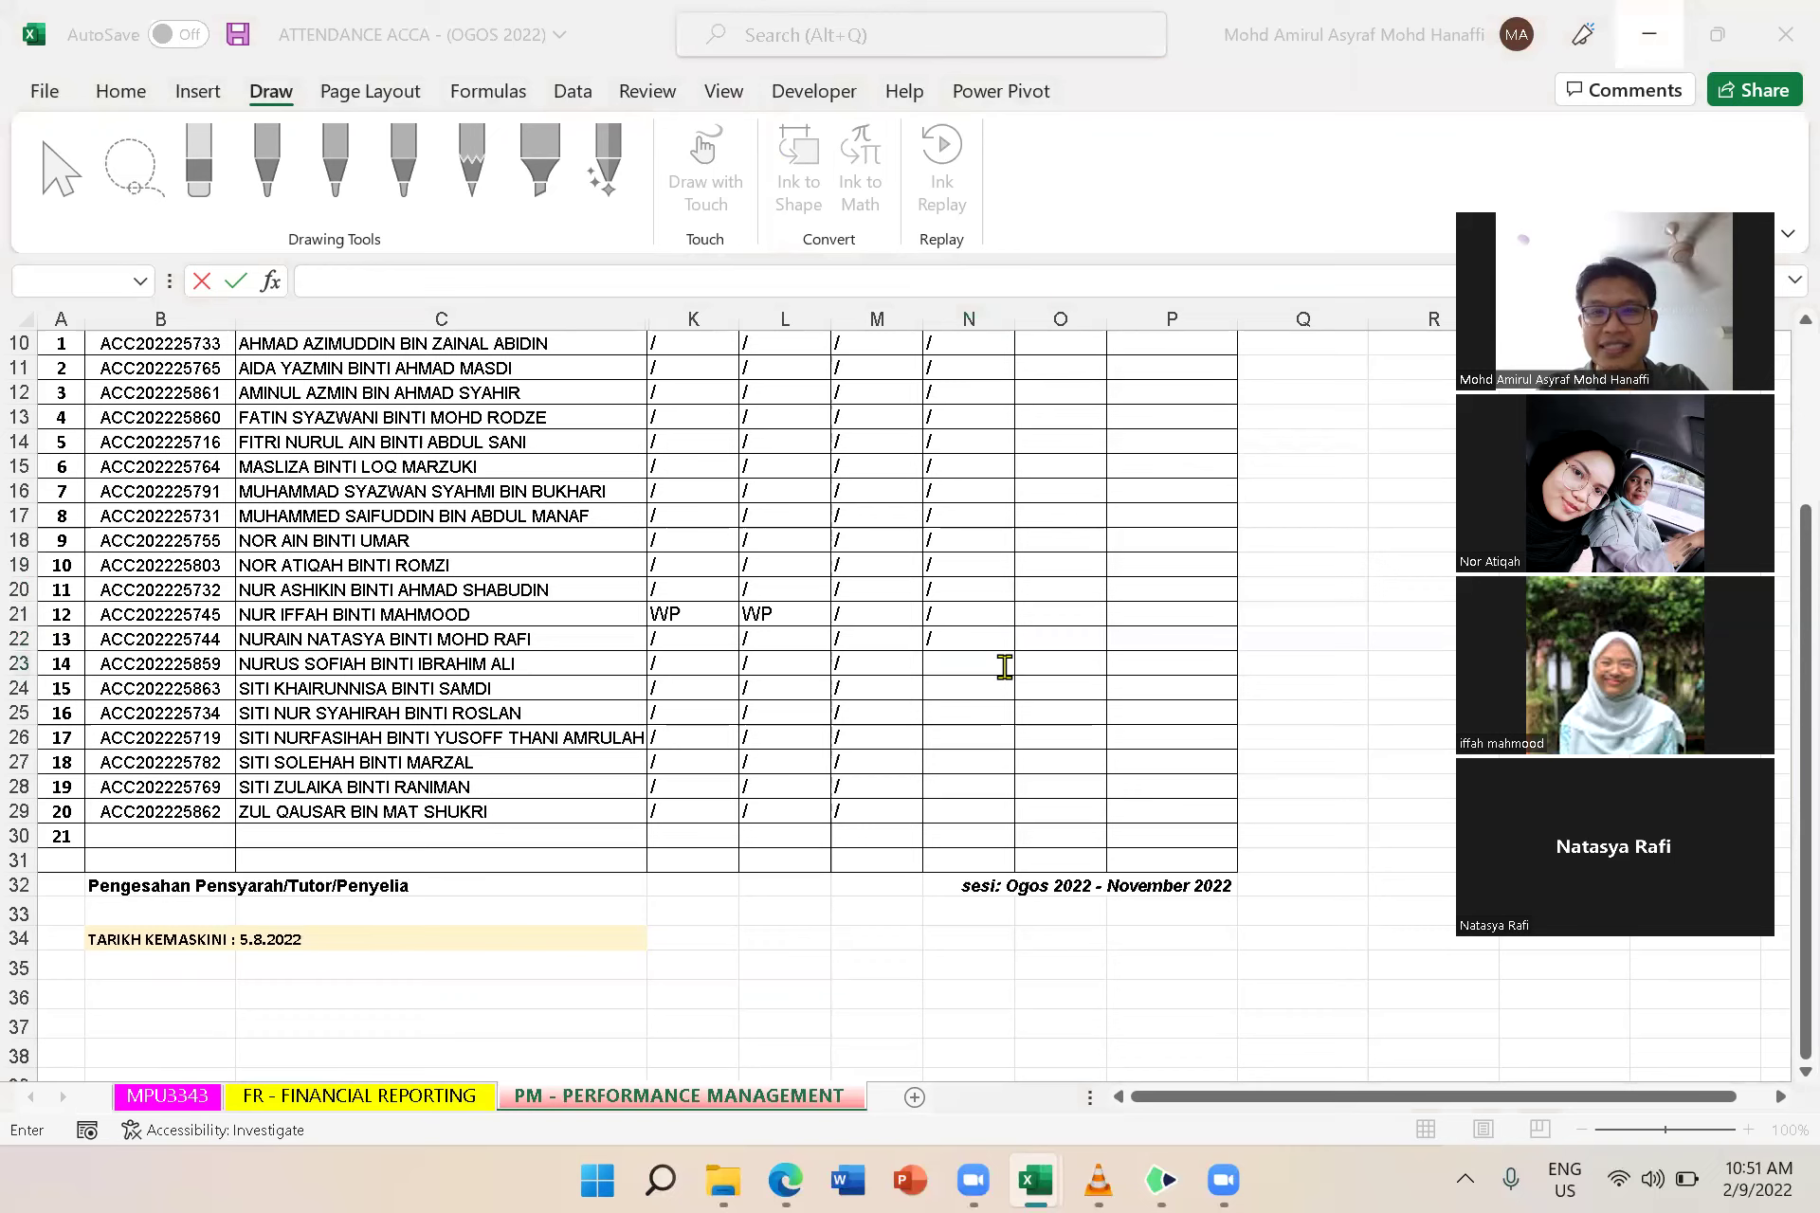
pyautogui.click(960, 688)
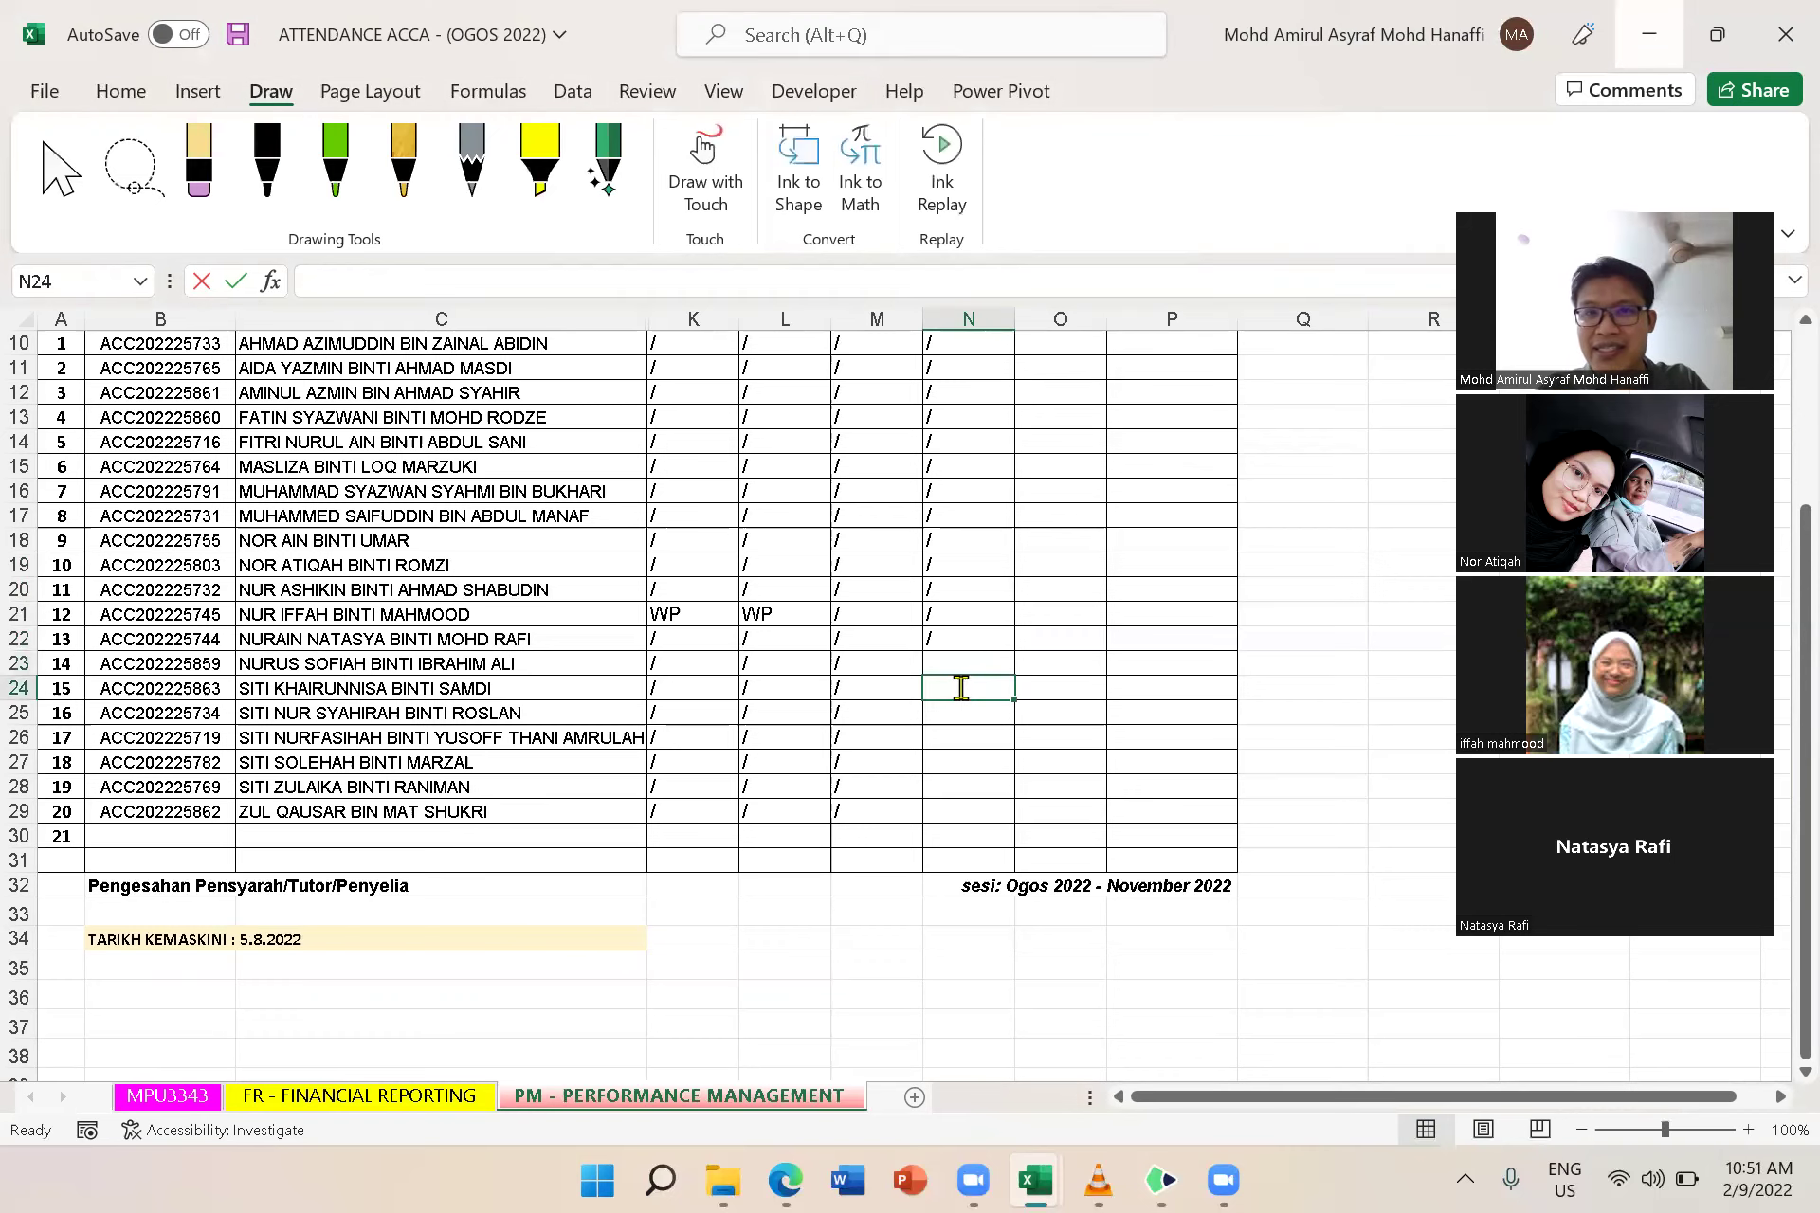
pyautogui.write('/')
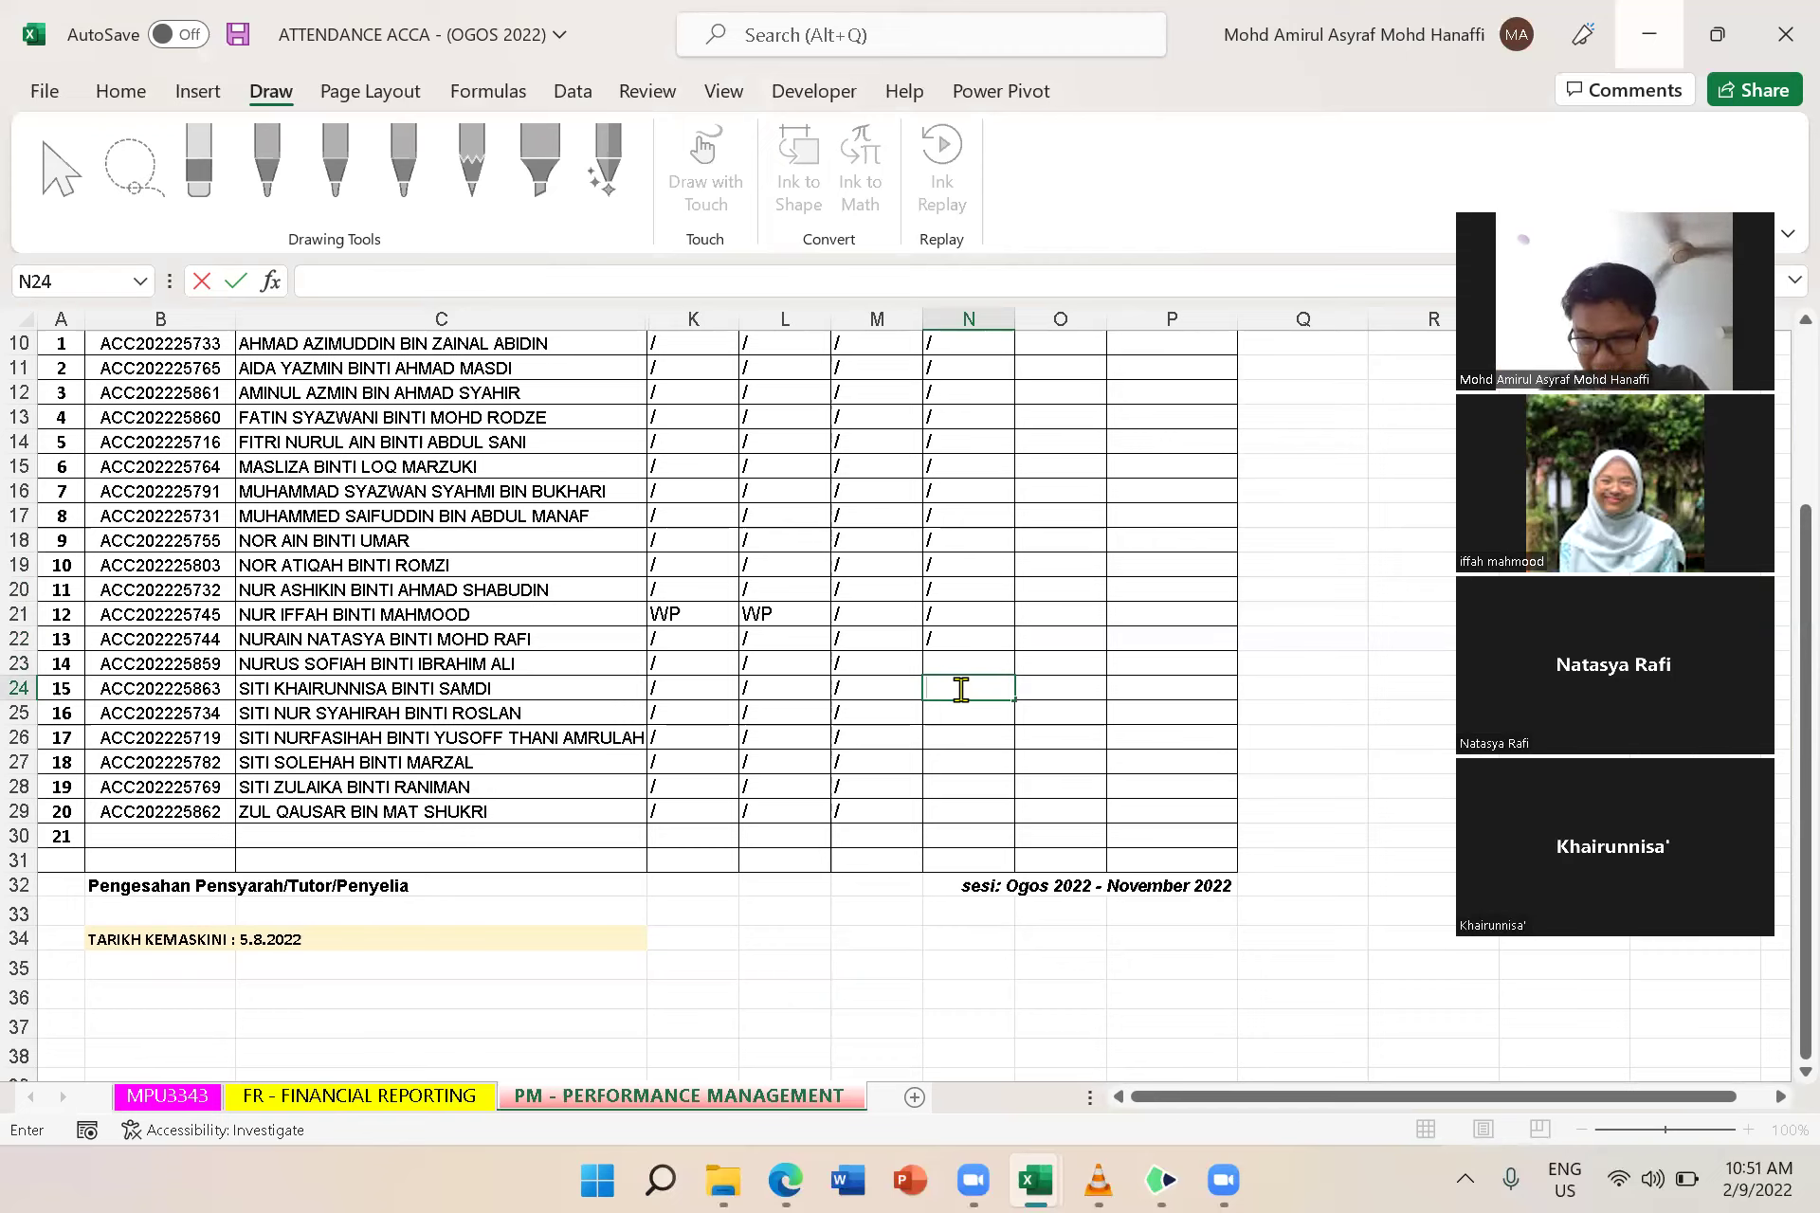
pyautogui.write('/')
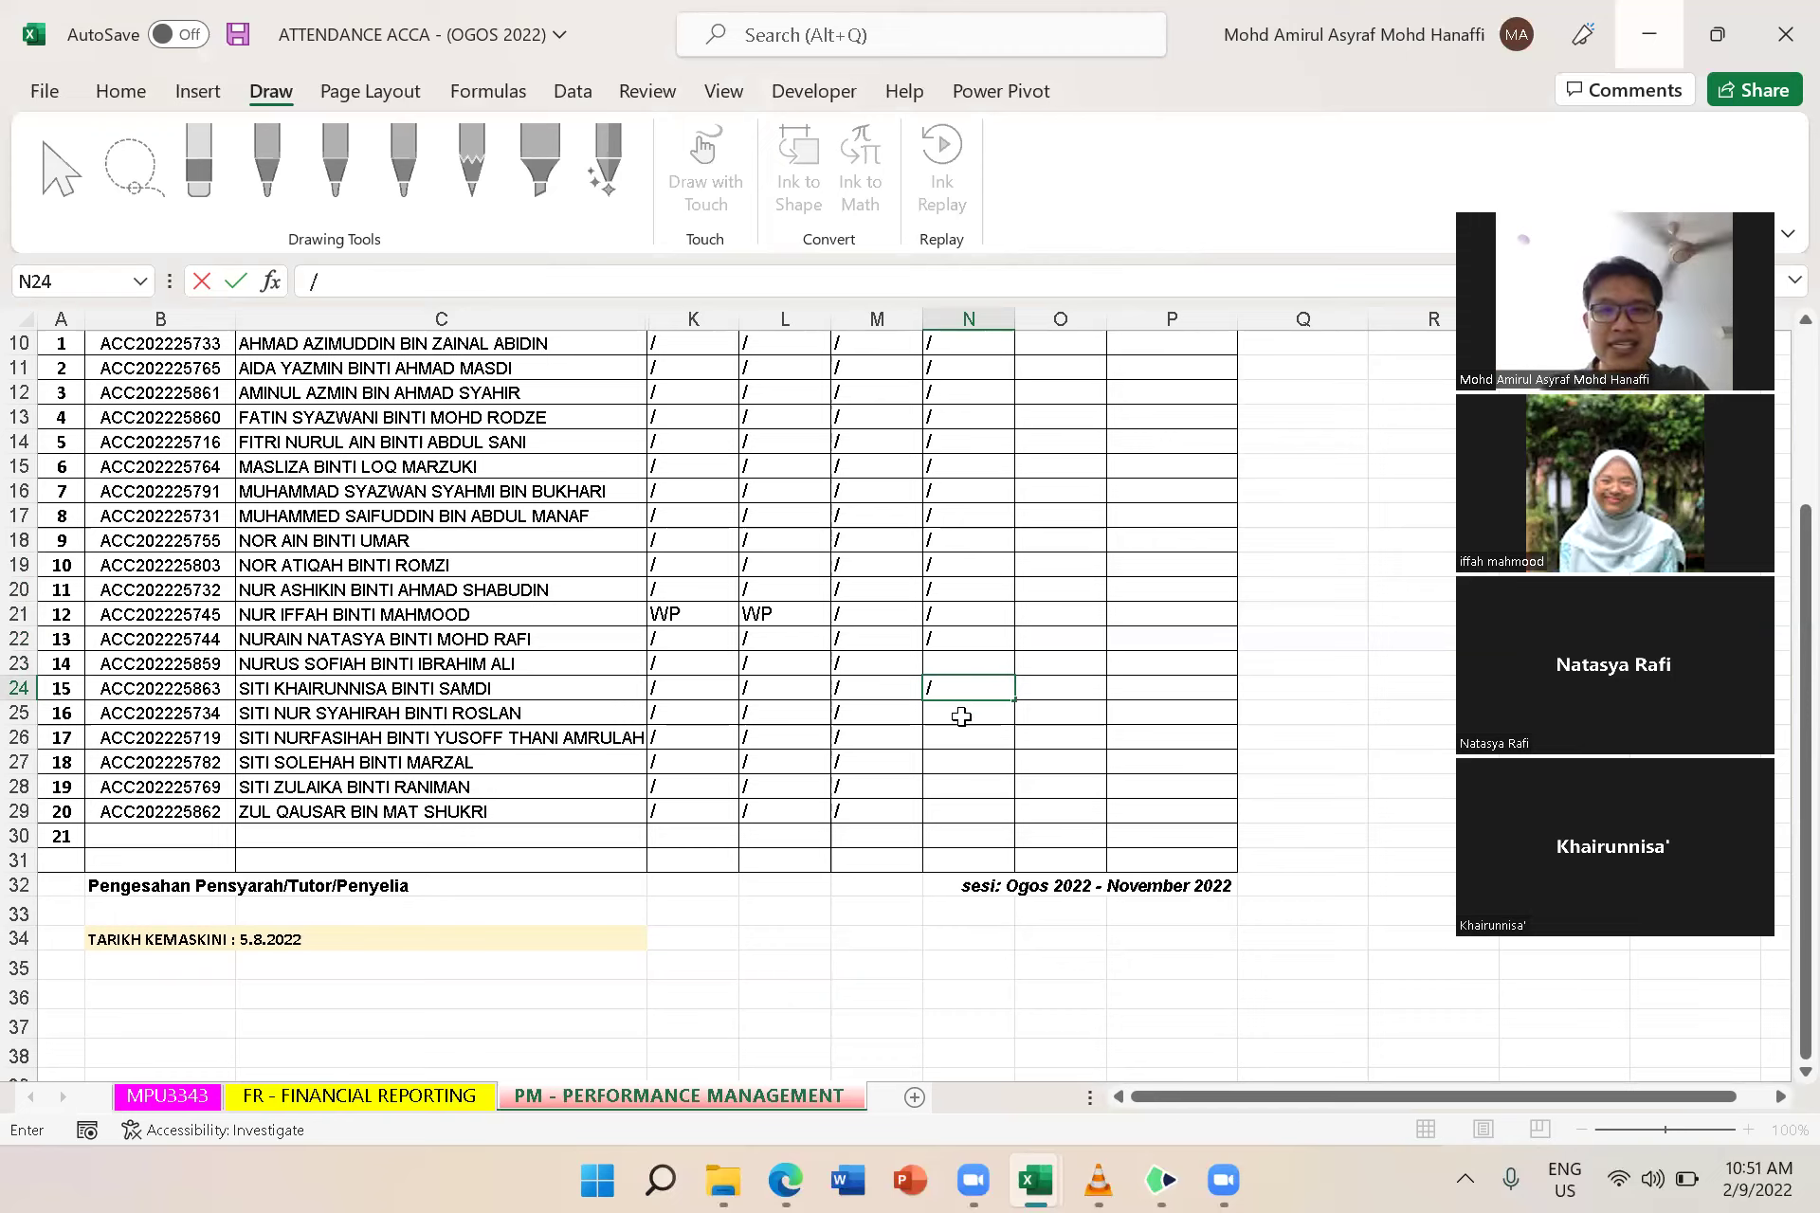
pyautogui.doubleClick(962, 716)
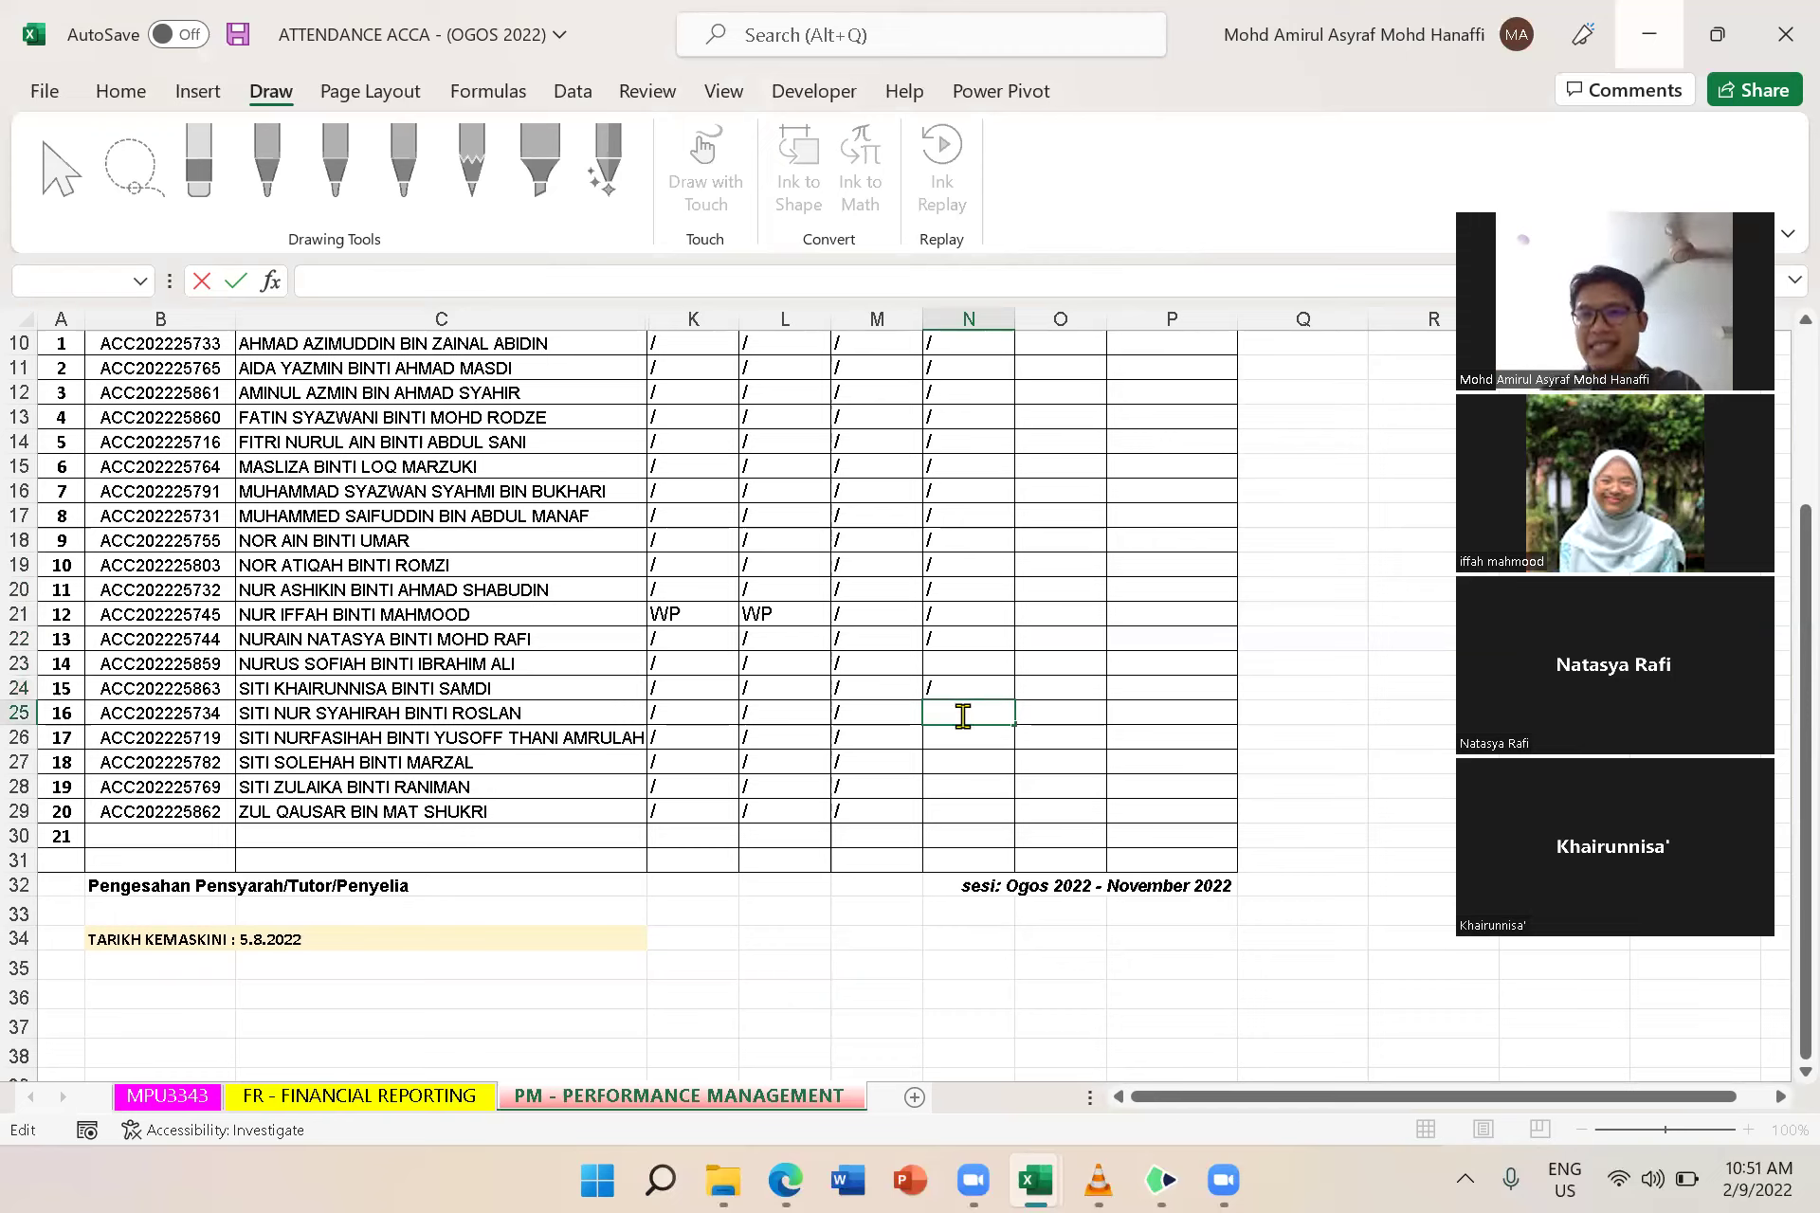
pyautogui.write('/')
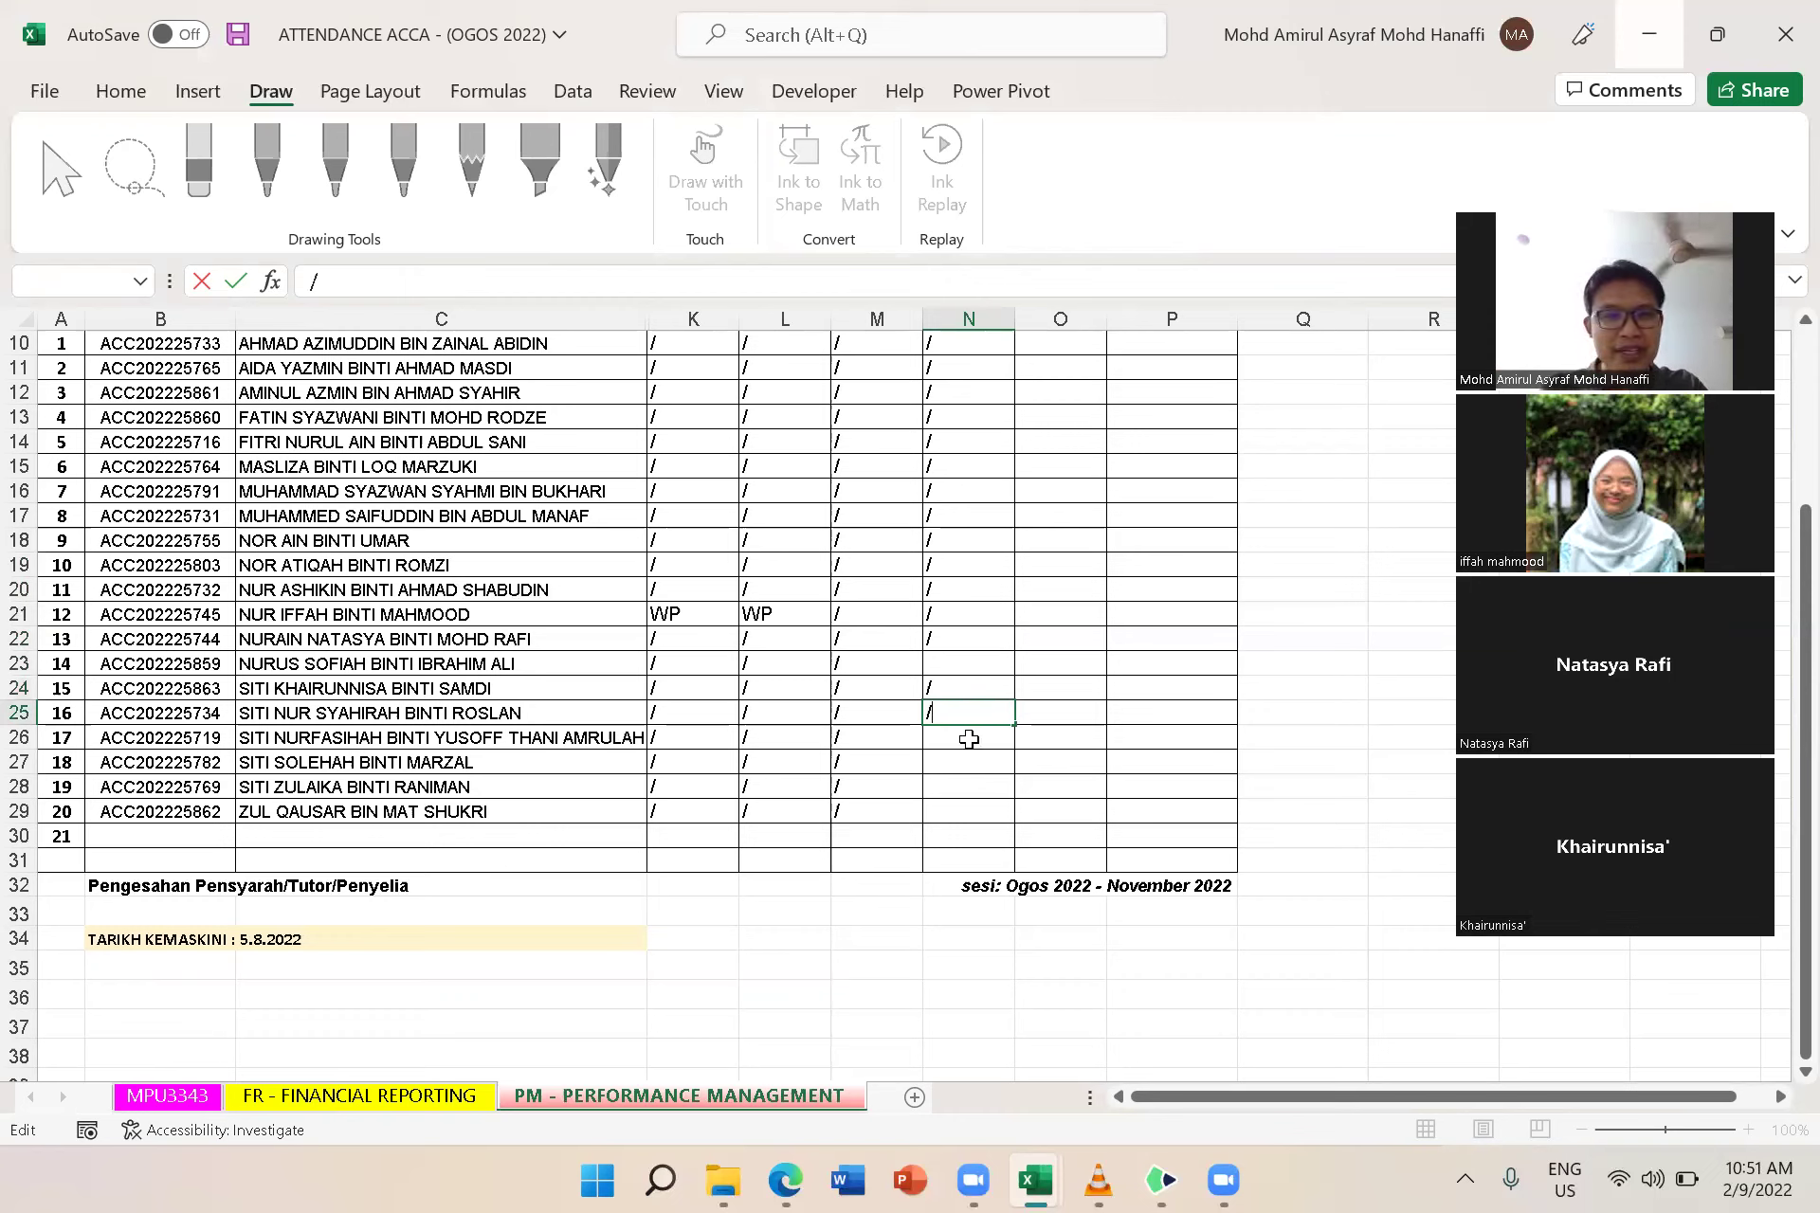
# Mark students 17 and 18 present on 2-Sep by entering "/" in N26 and N27
pyautogui.doubleClick(969, 739)
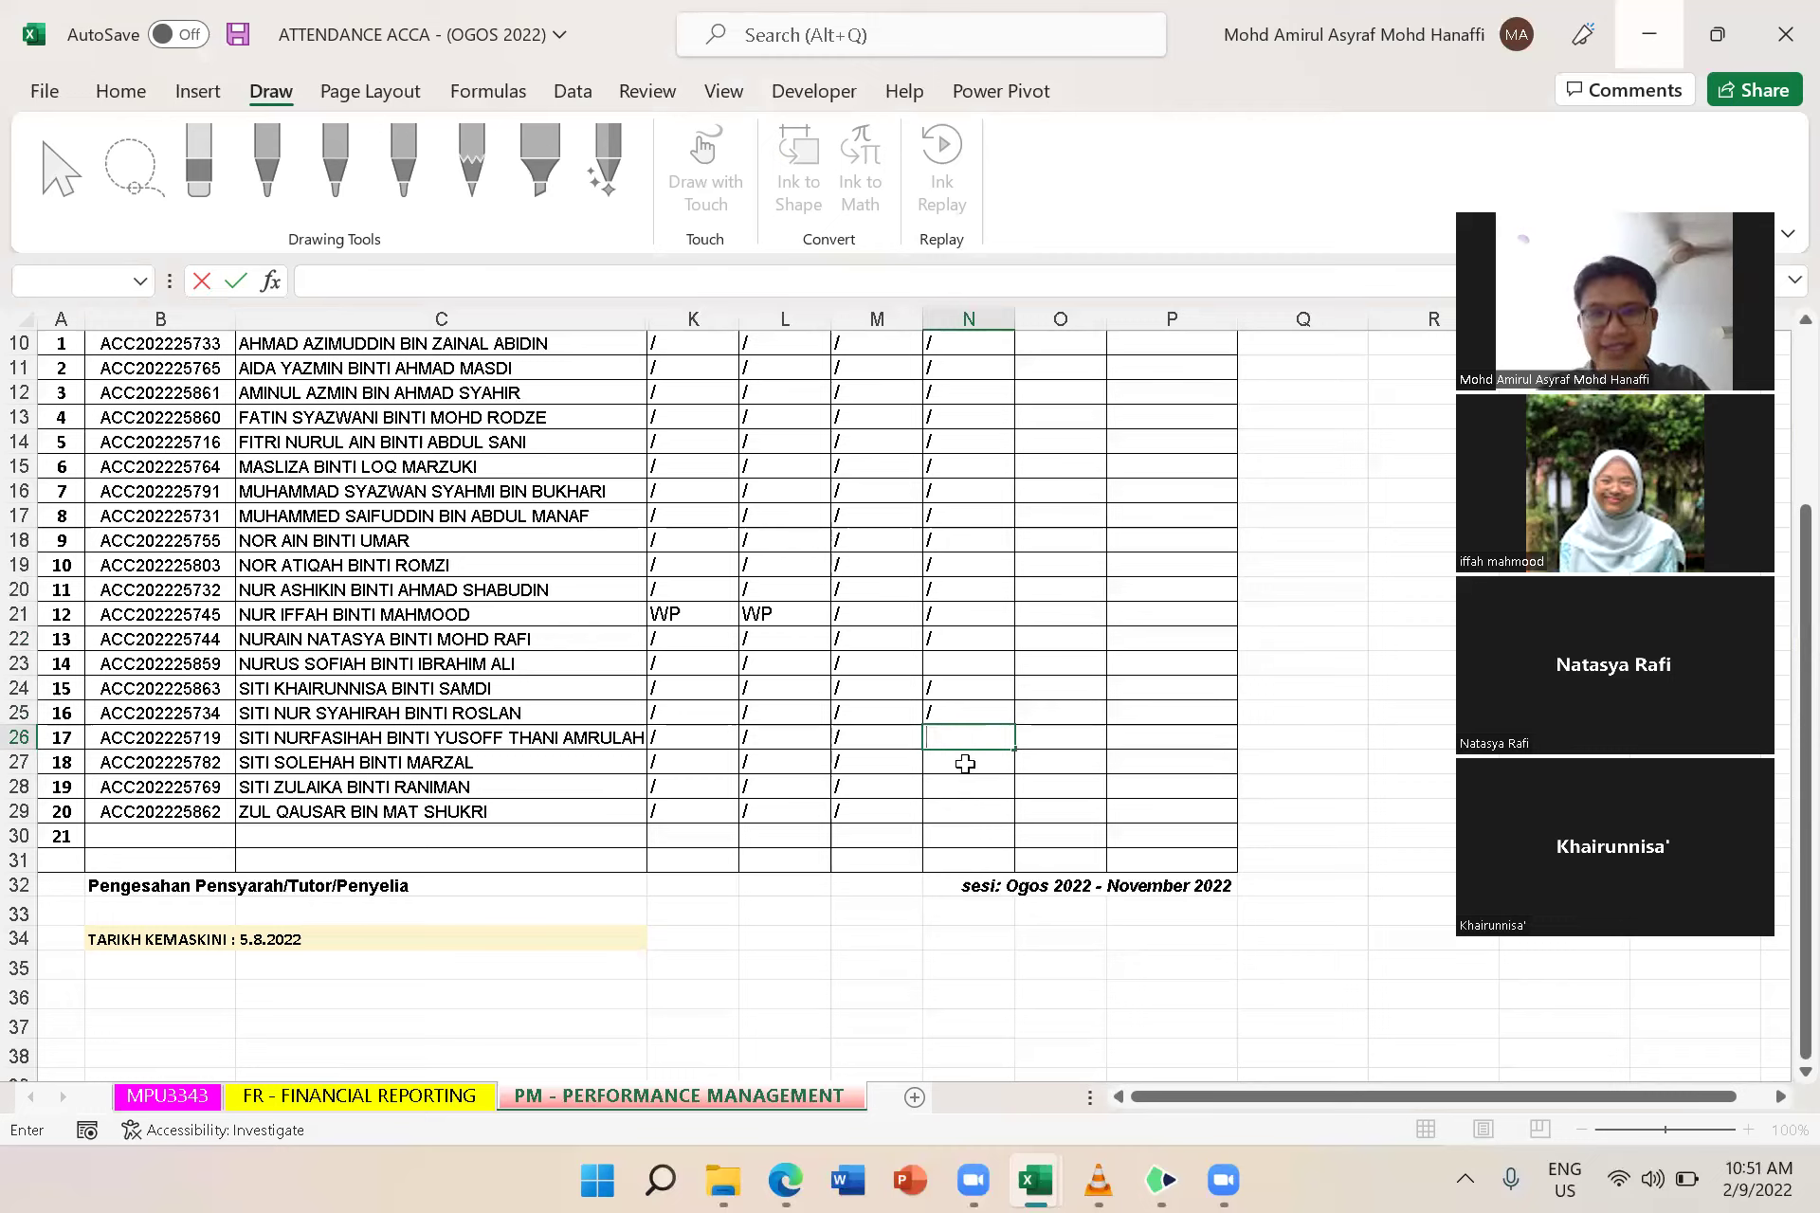
pyautogui.write('/')
pyautogui.click(967, 766)
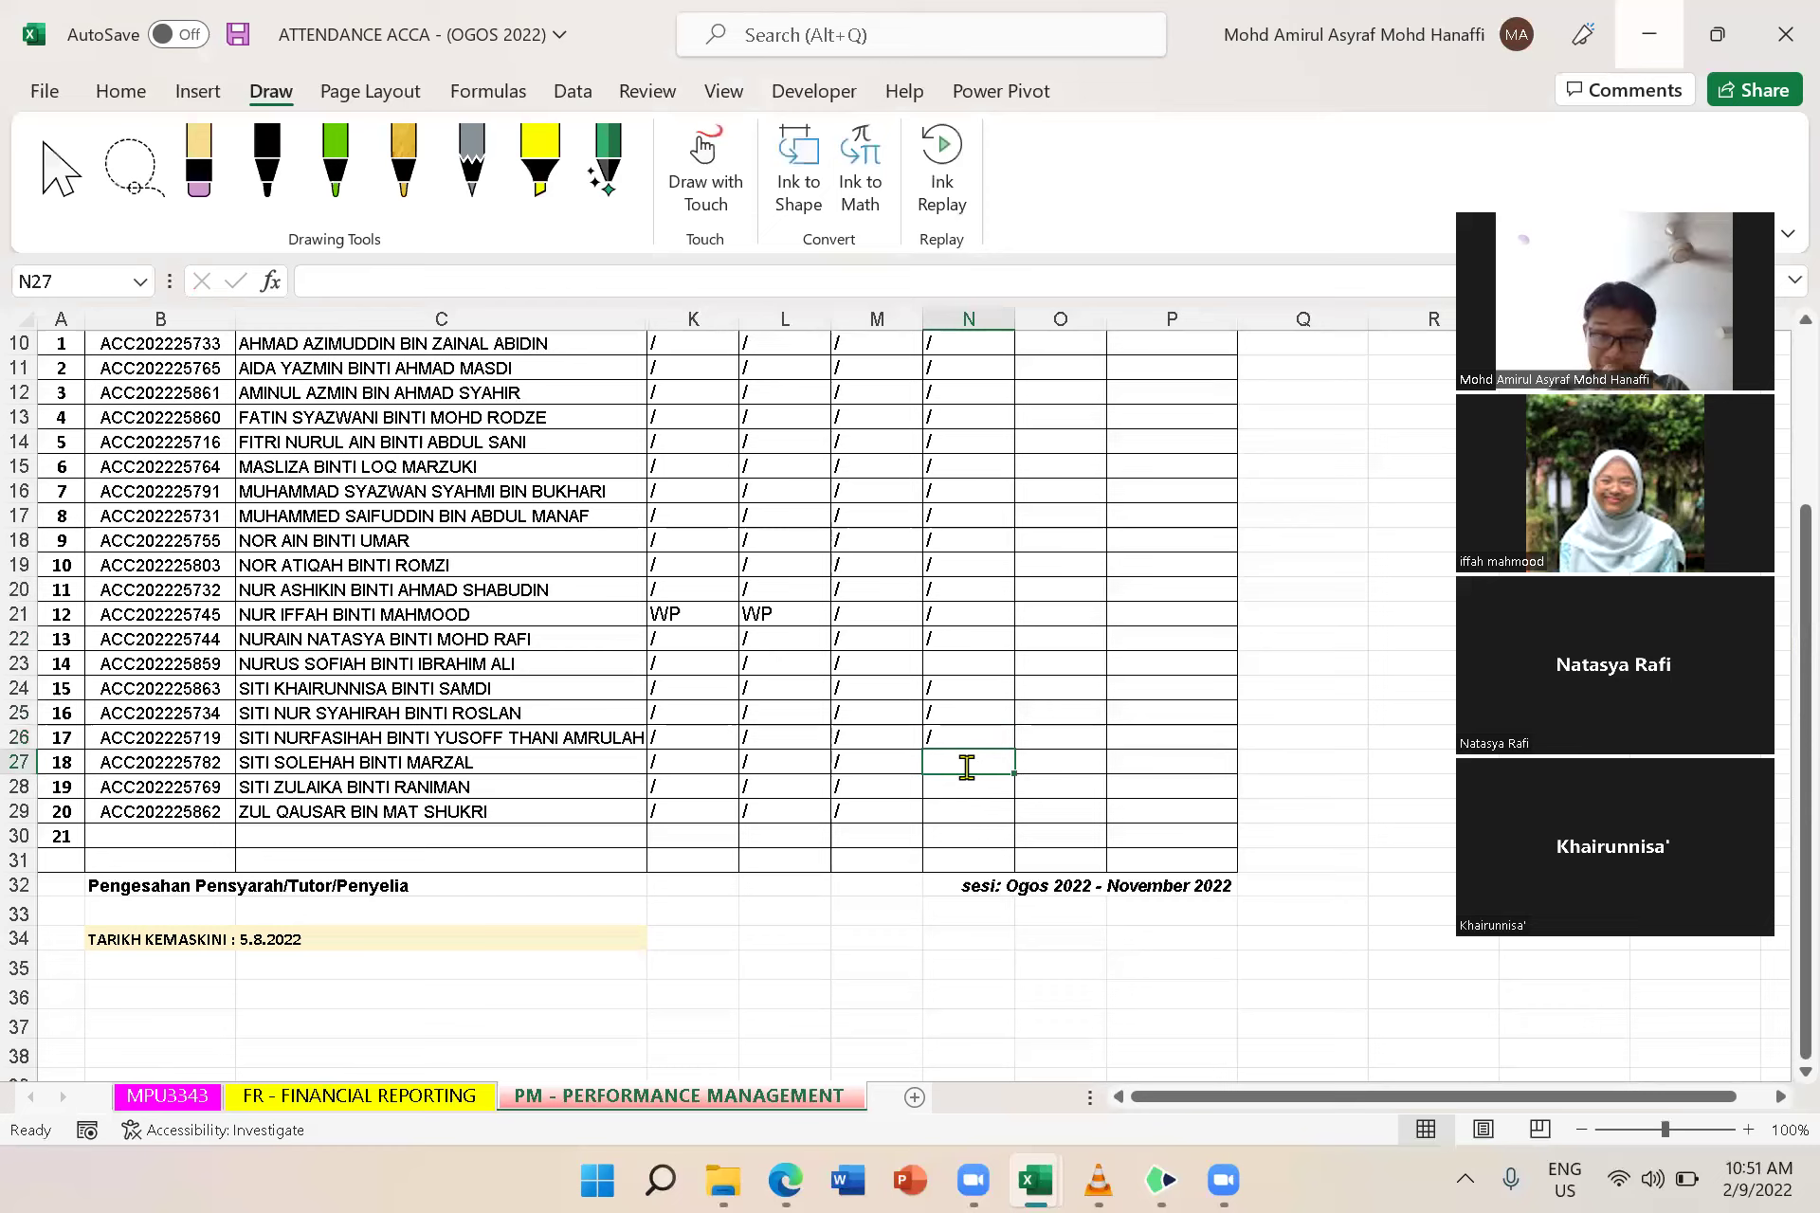
pyautogui.doubleClick(967, 767)
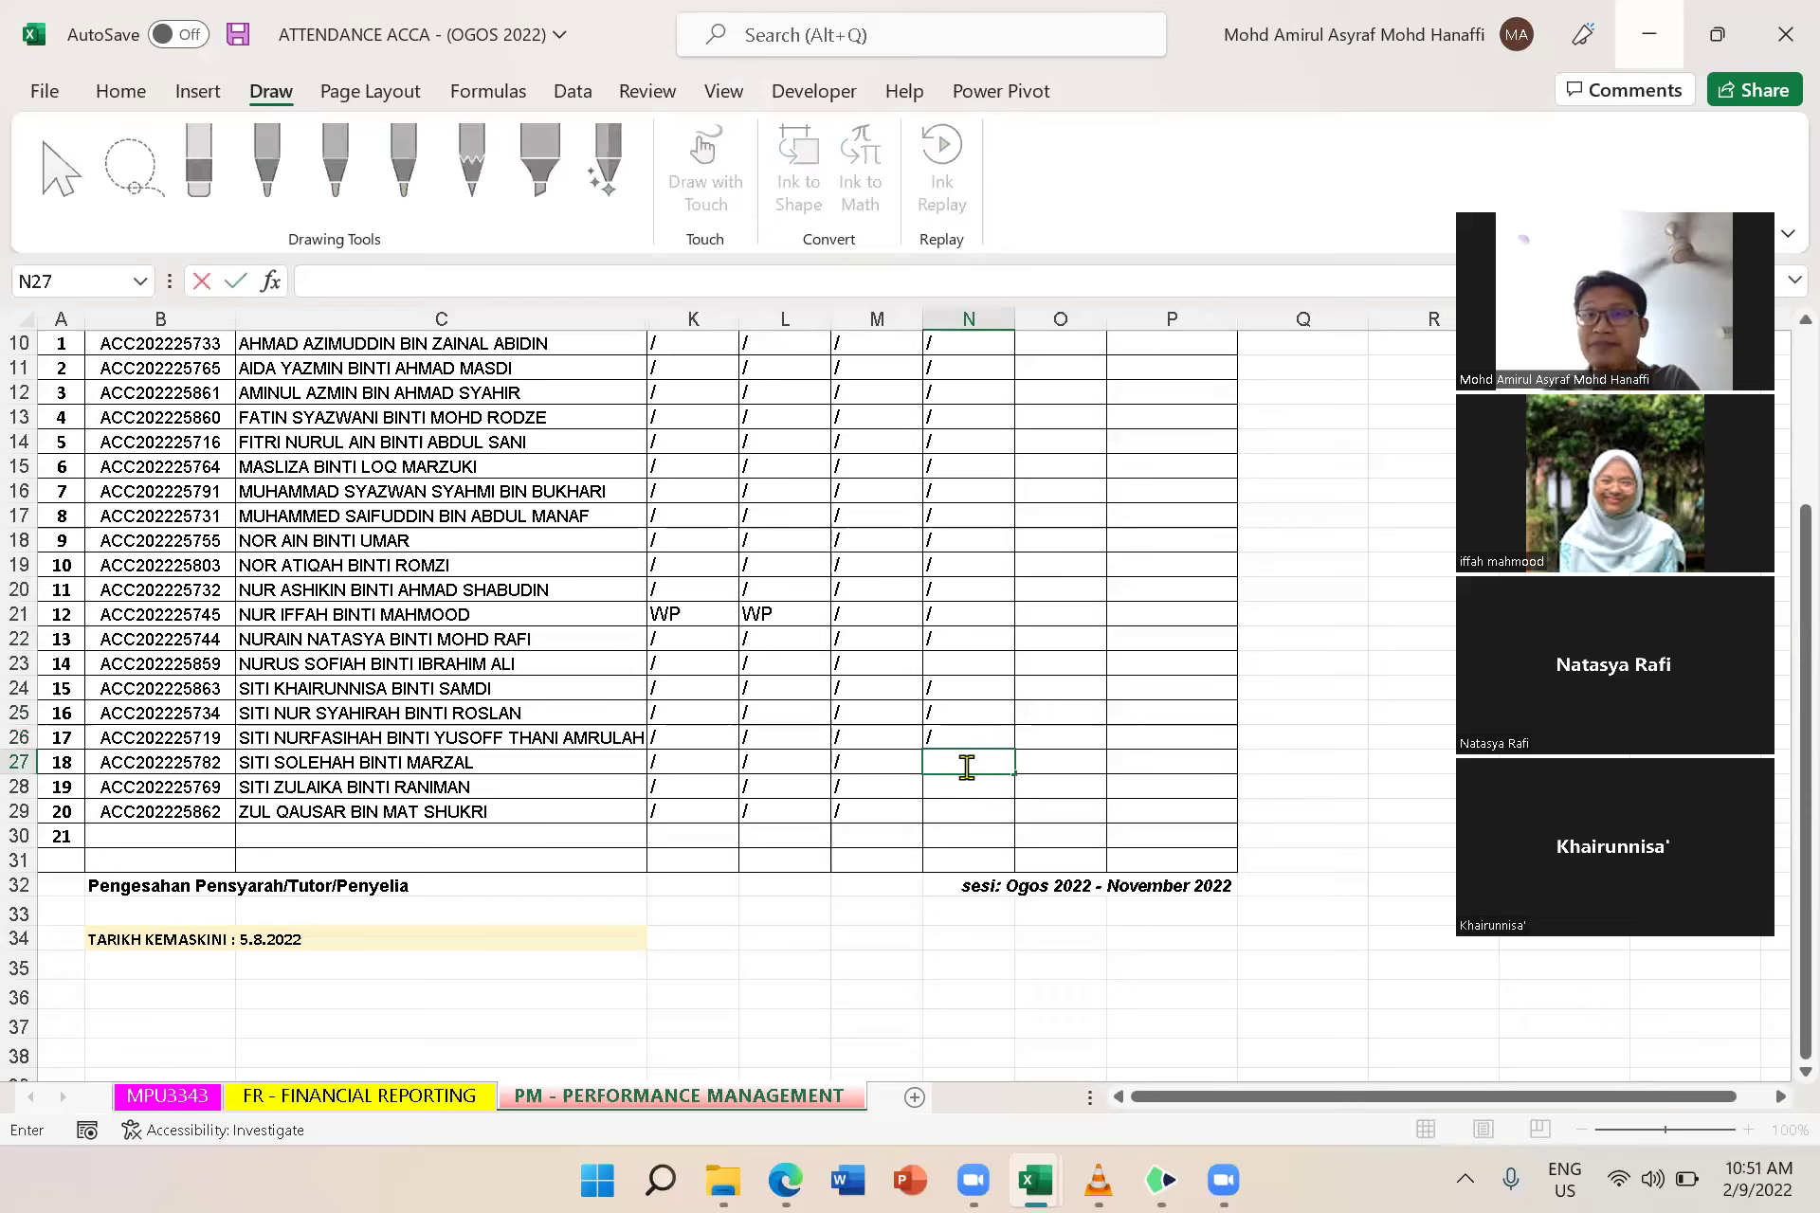
pyautogui.write('/')
# Enter "/" in N28 and N29 to record students 19 and 20 as present on 2-Sep
pyautogui.click(970, 857)
pyautogui.doubleClick(968, 783)
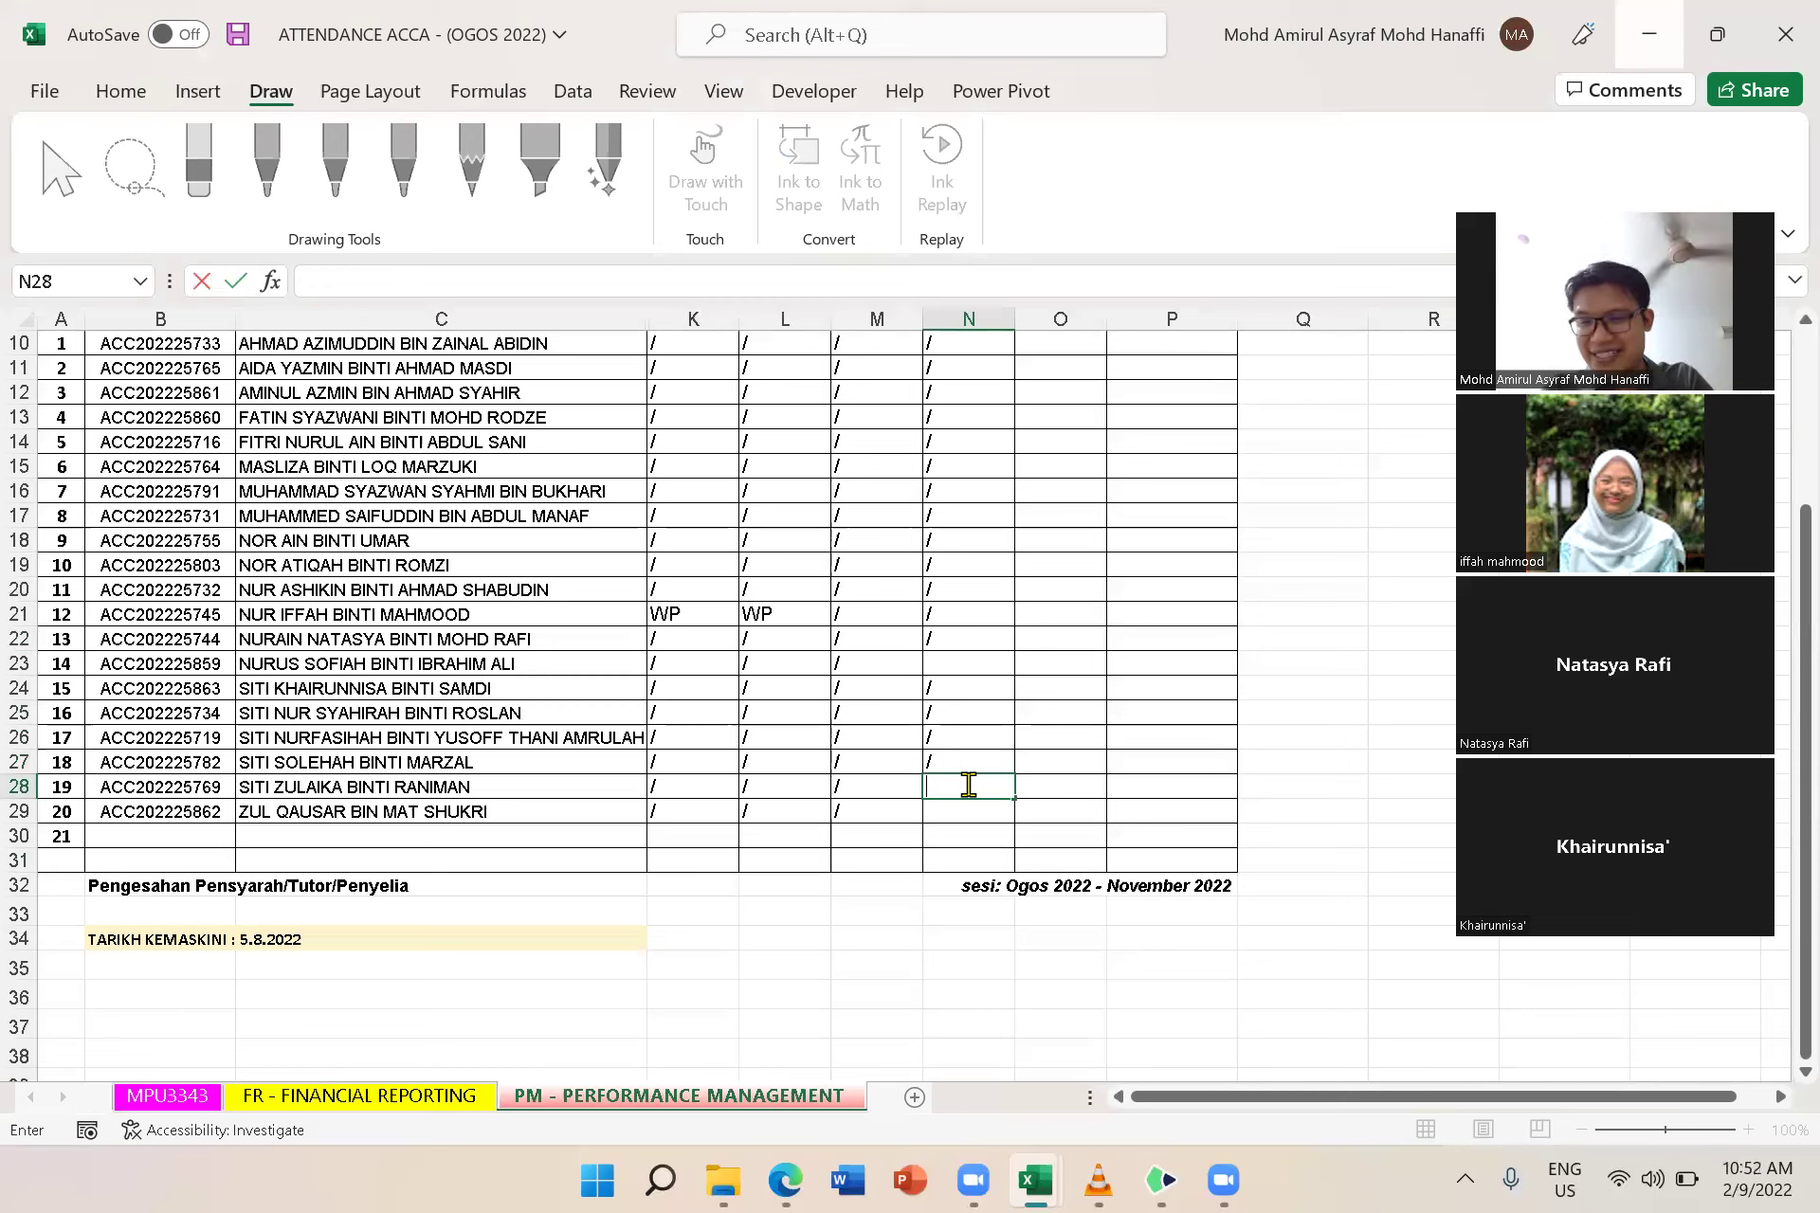
pyautogui.write('/')
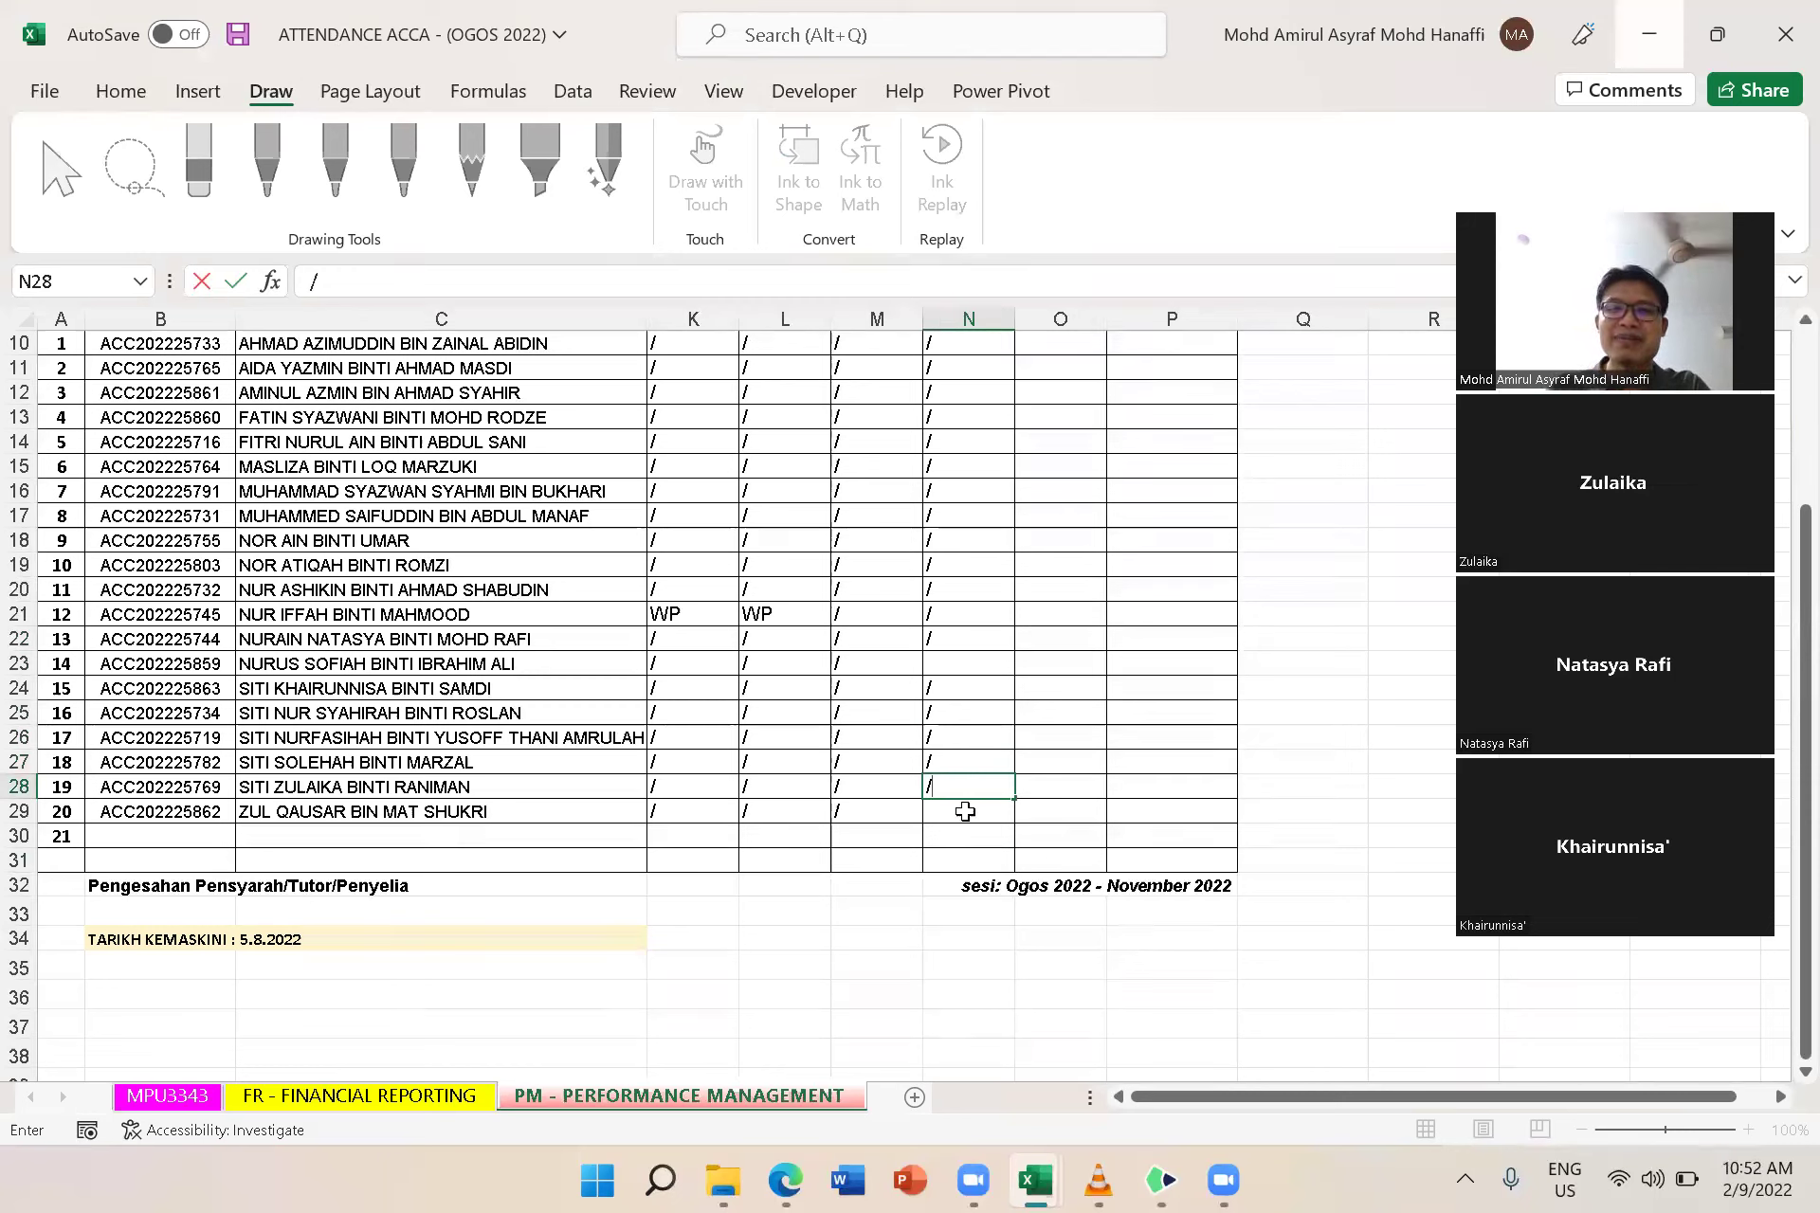
pyautogui.doubleClick(964, 812)
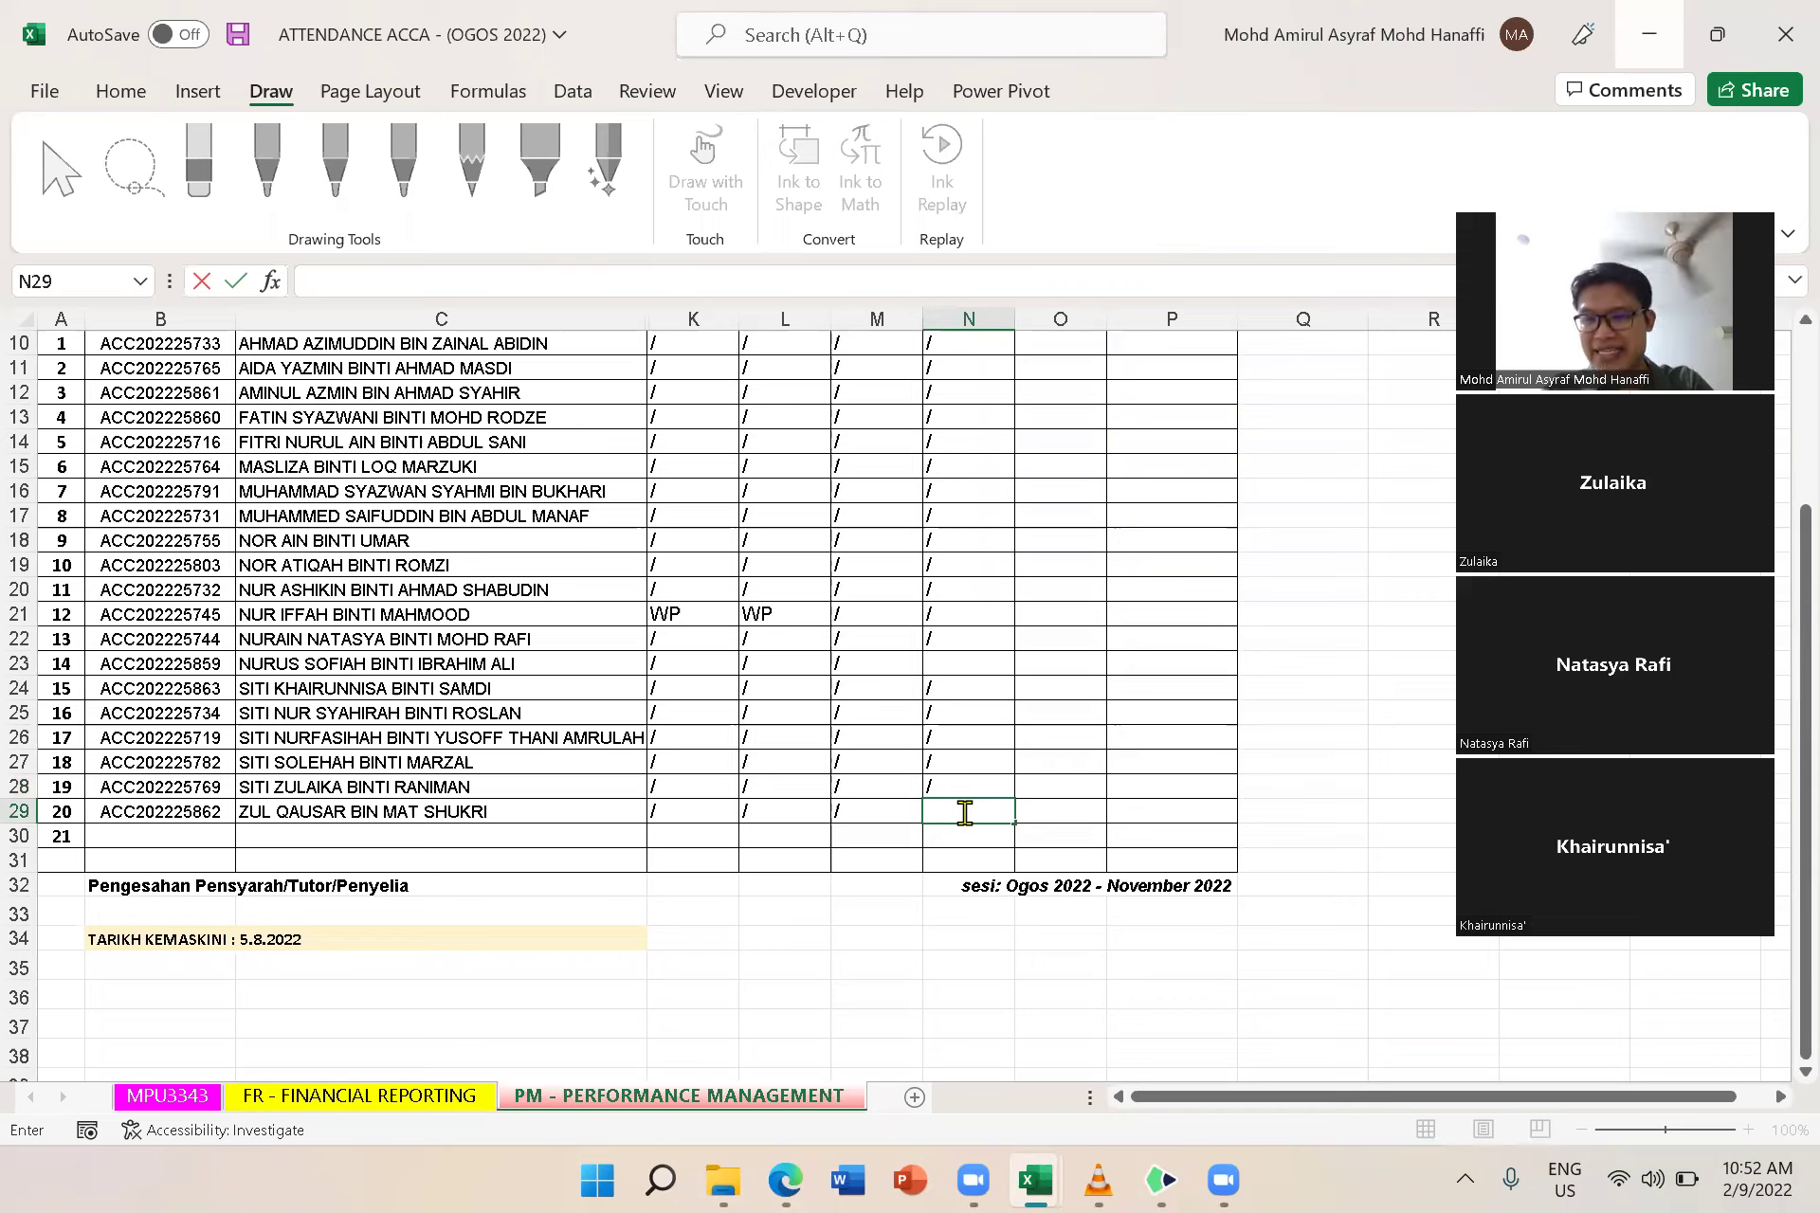
pyautogui.write('/')
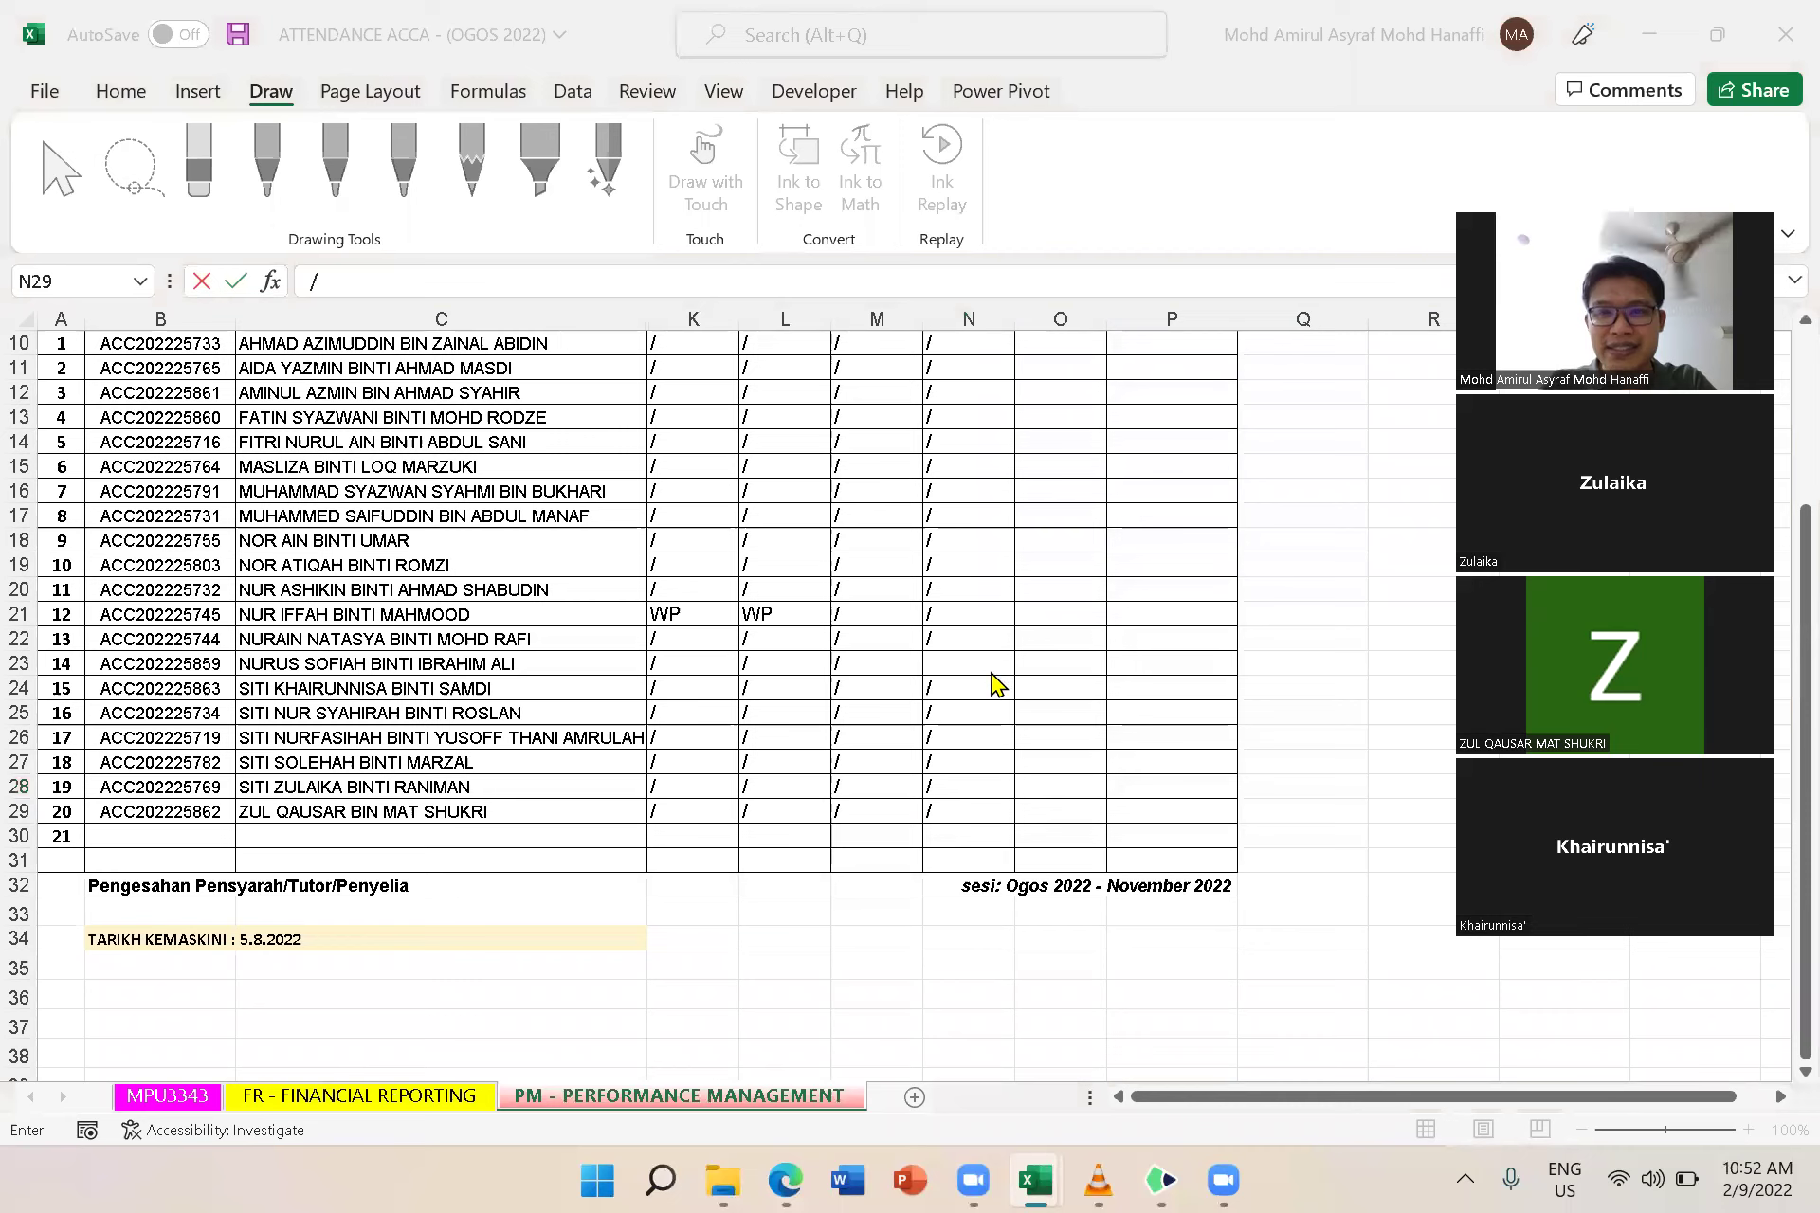
# Fill the skipped 2-Sep mark for student 14 with "/" in N23 and save the workbook
pyautogui.click(961, 661)
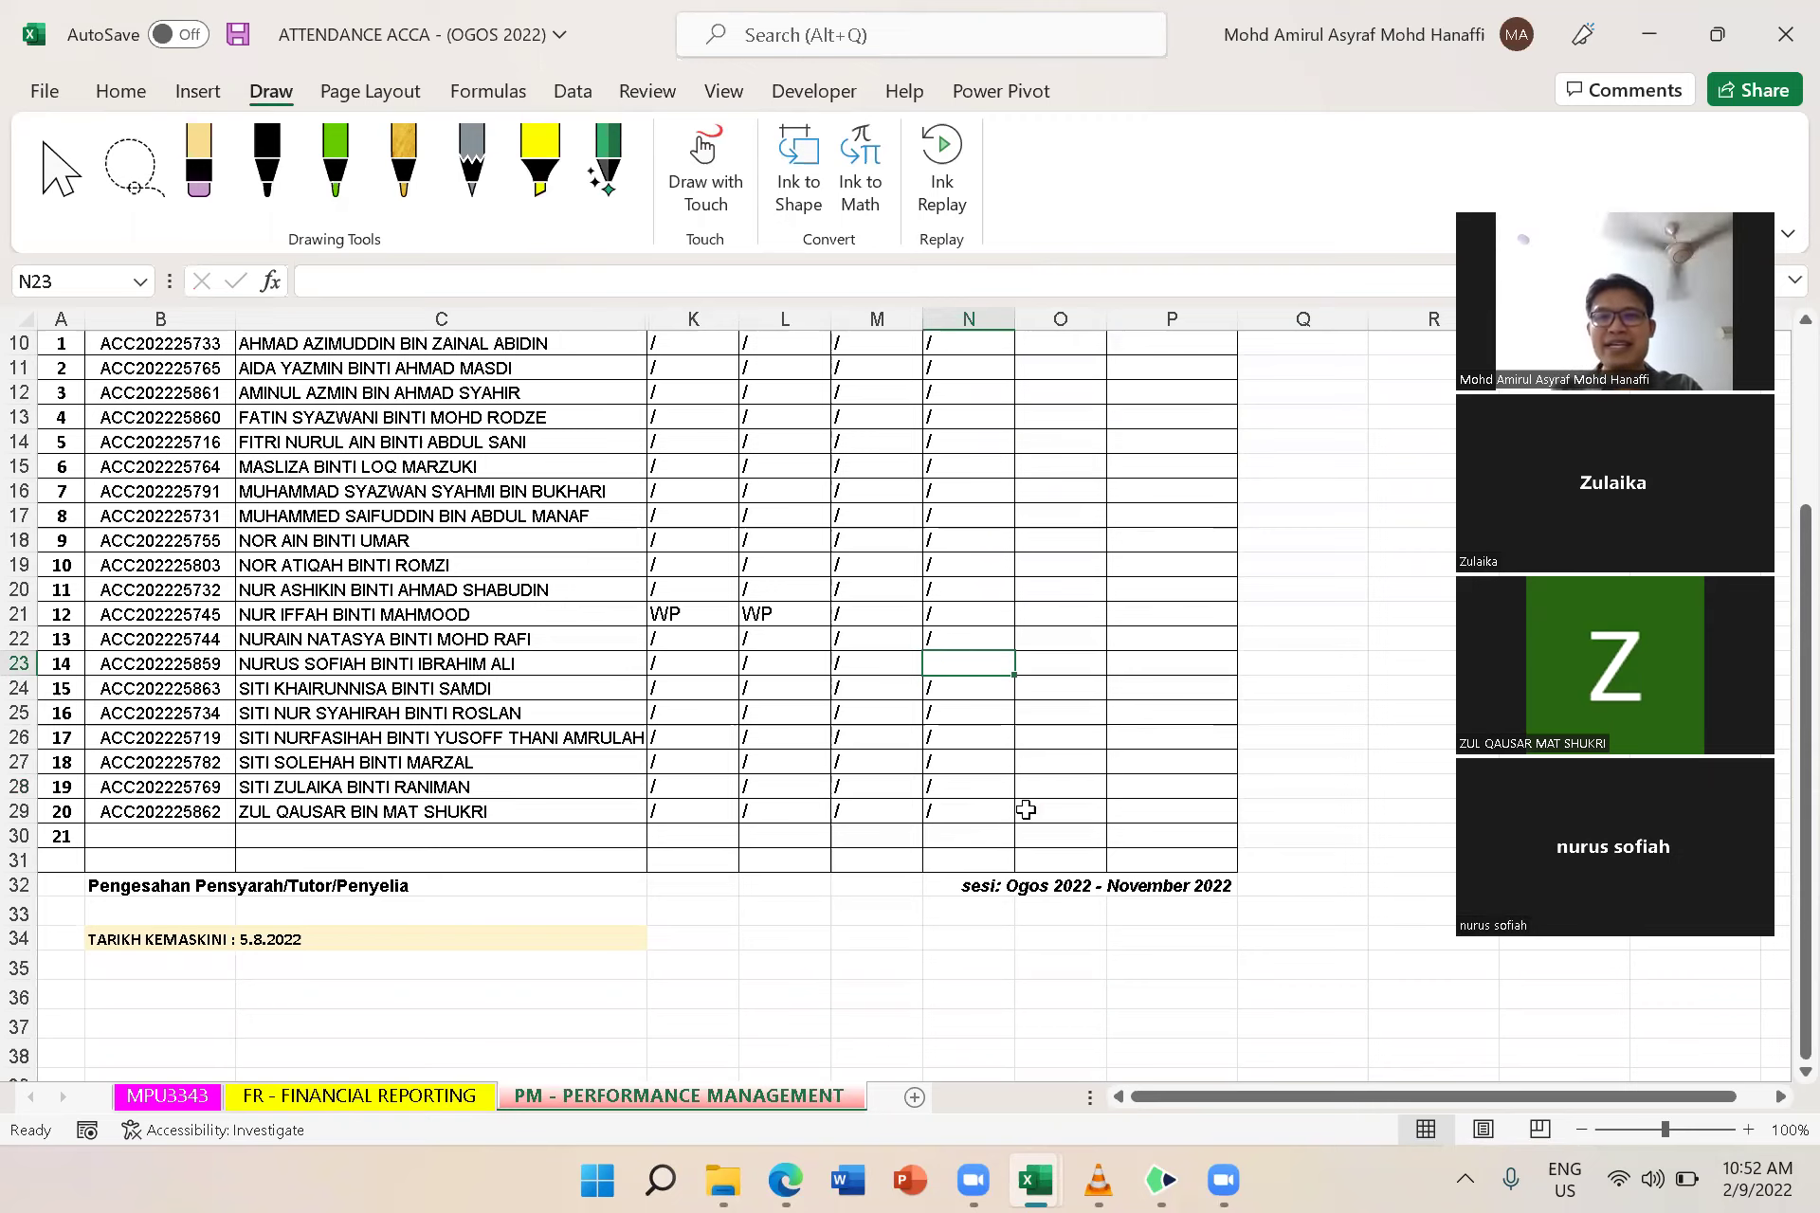
pyautogui.hotkey('ctrl', 'Up')
pyautogui.hotkey('ctrl', 'Up')
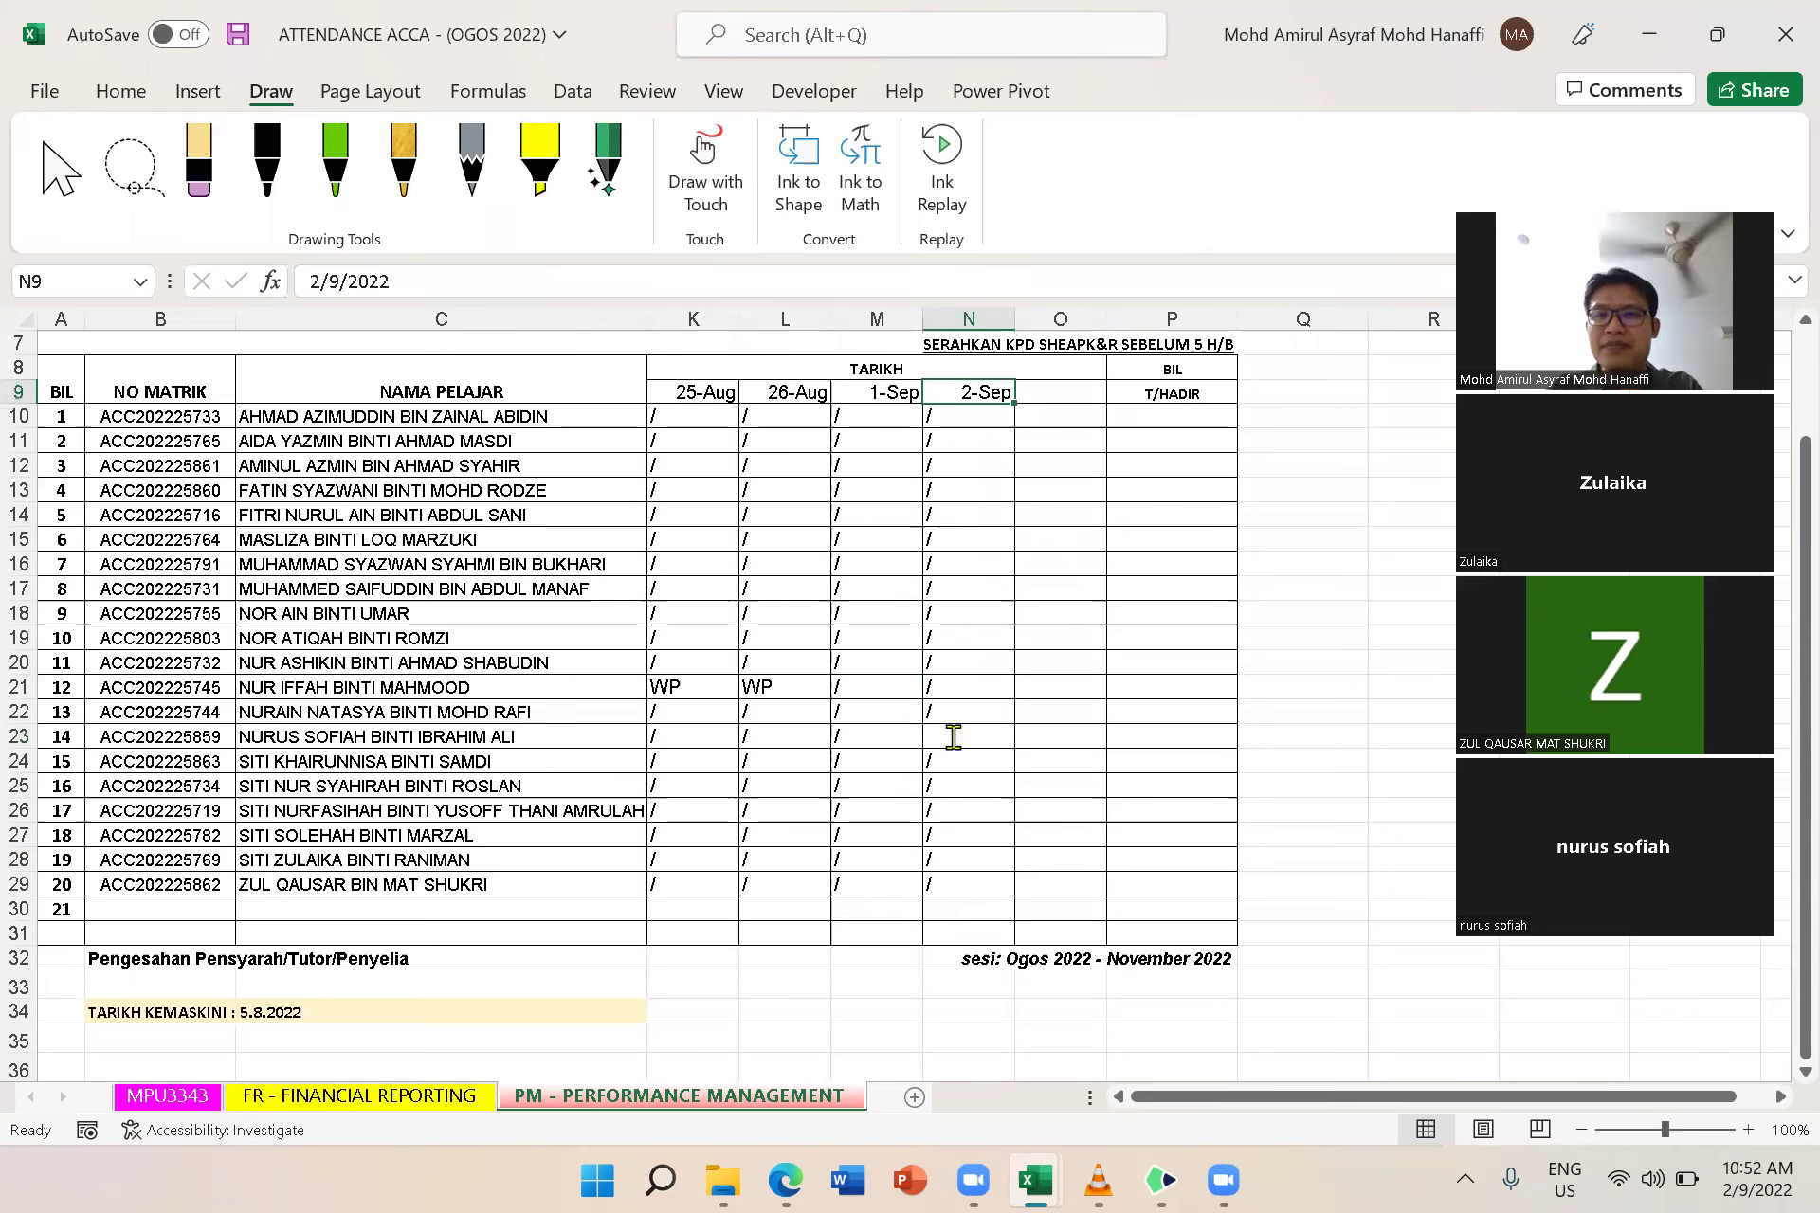
pyautogui.doubleClick(953, 737)
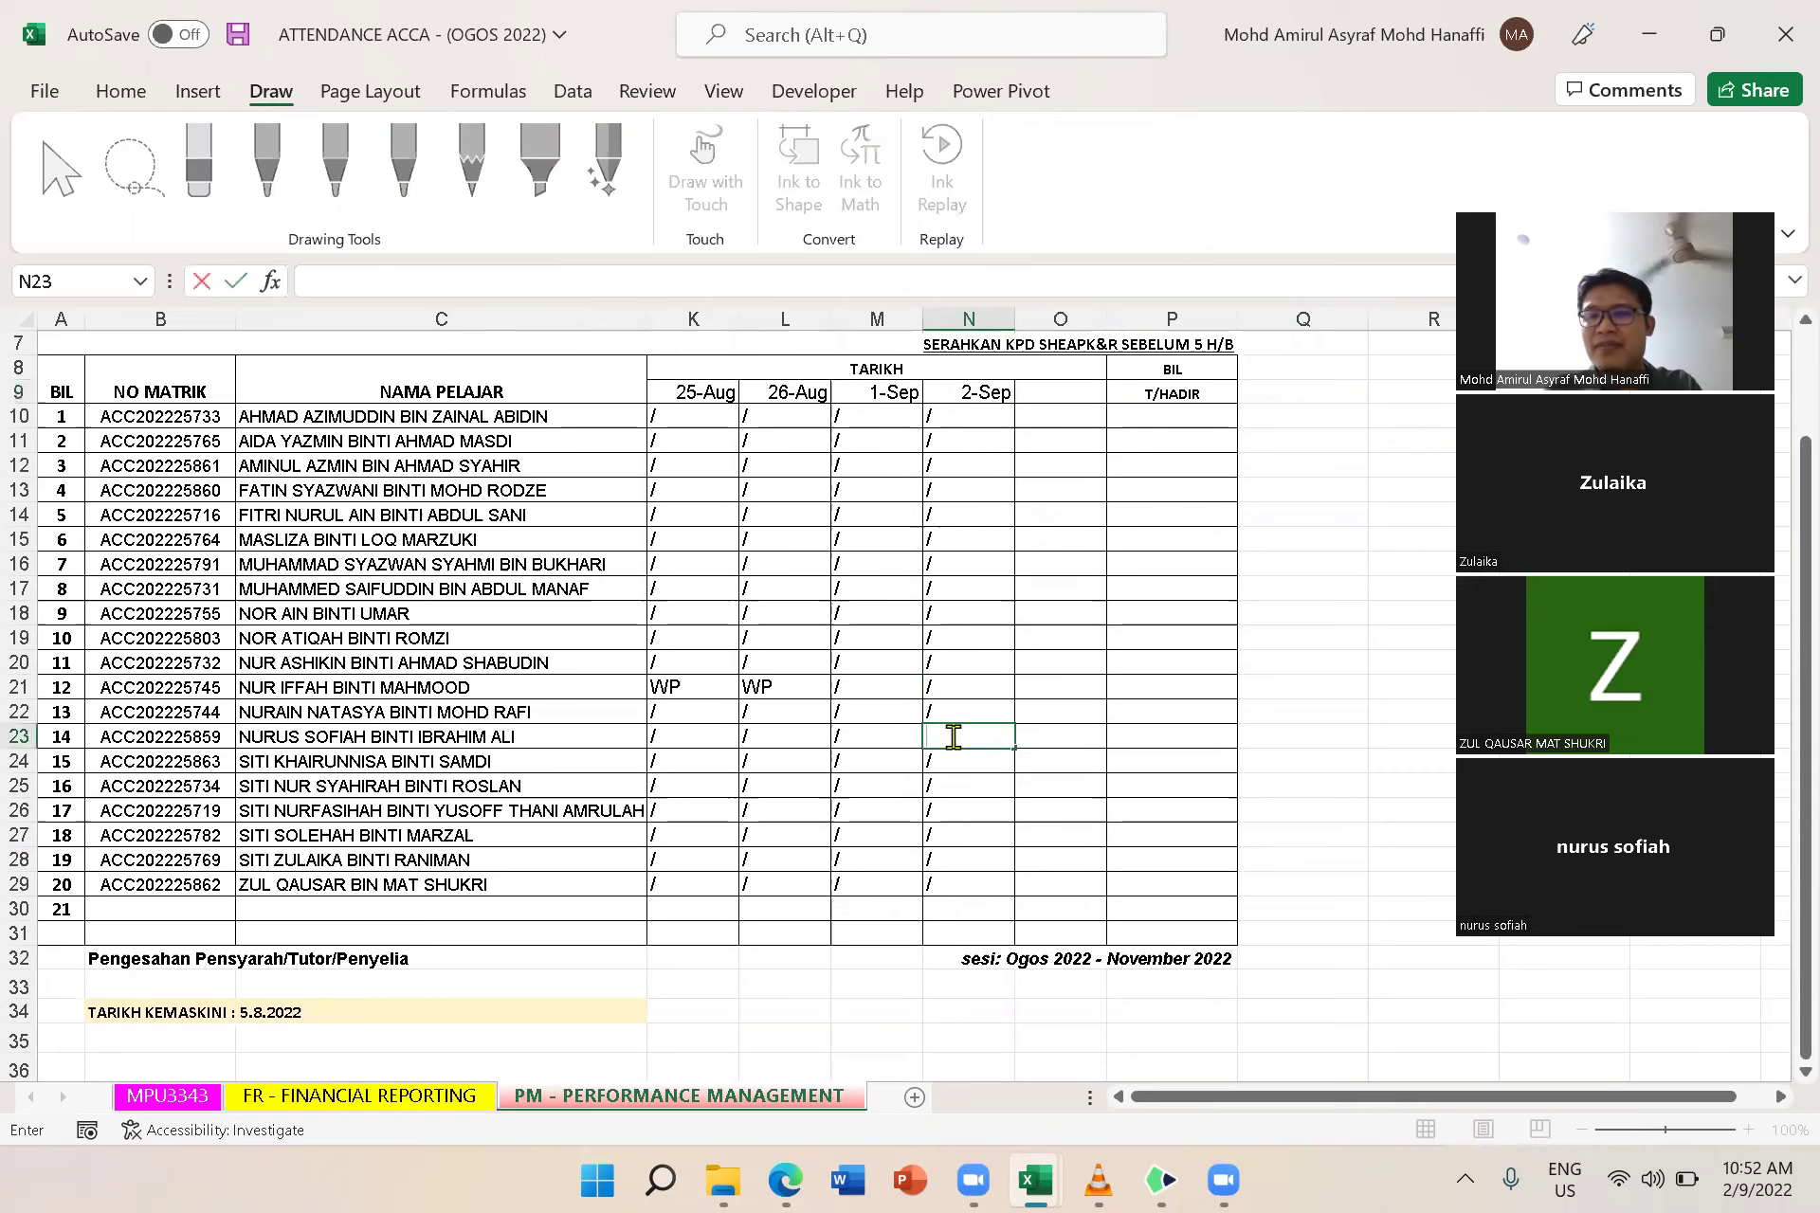
pyautogui.press('Tab')
pyautogui.click(1321, 584)
pyautogui.hotkey('ctrl', 's')
# Switch to the VitalSource Bookshelf page in Edge and leave the ACCA Performance Management Practice and Revision Kit for the library
pyautogui.click(785, 1180)
pyautogui.click(967, 958)
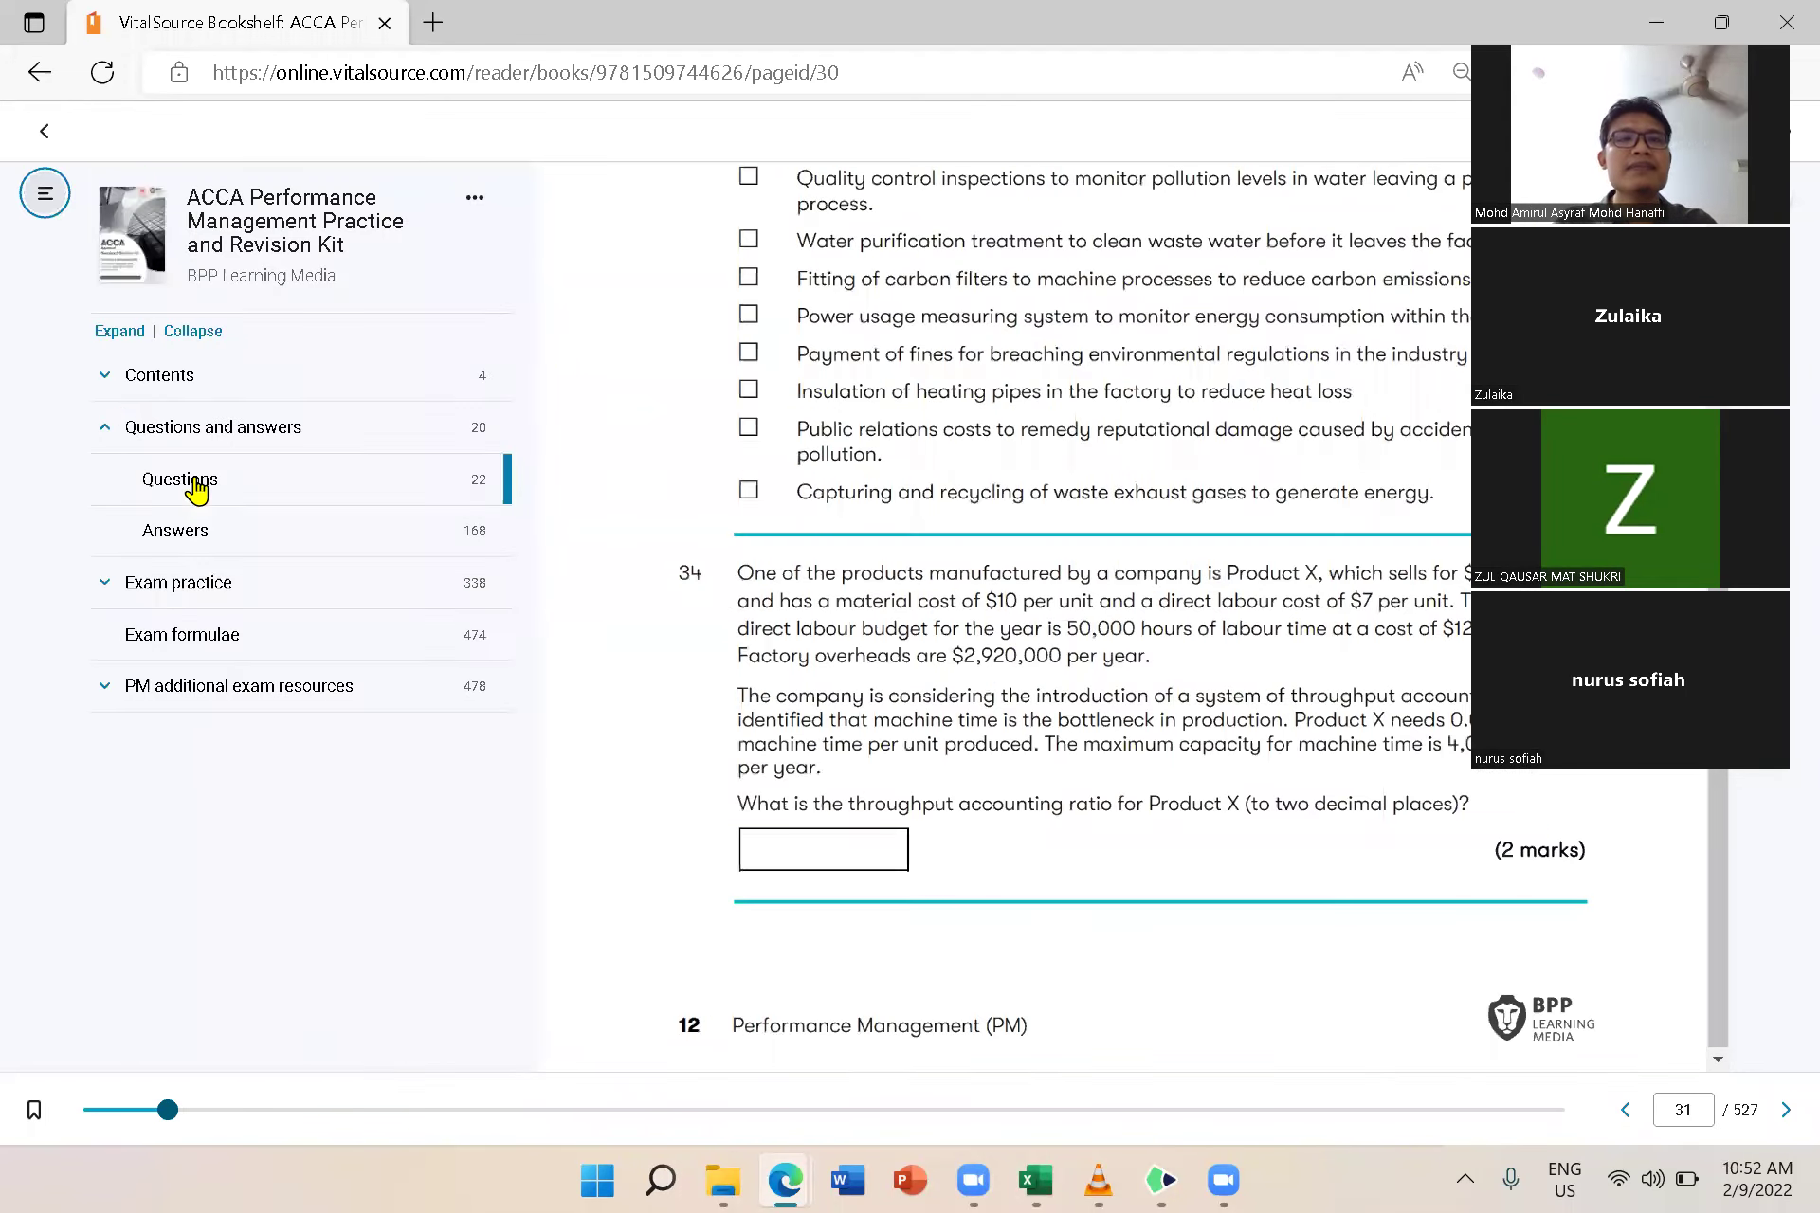
pyautogui.click(44, 137)
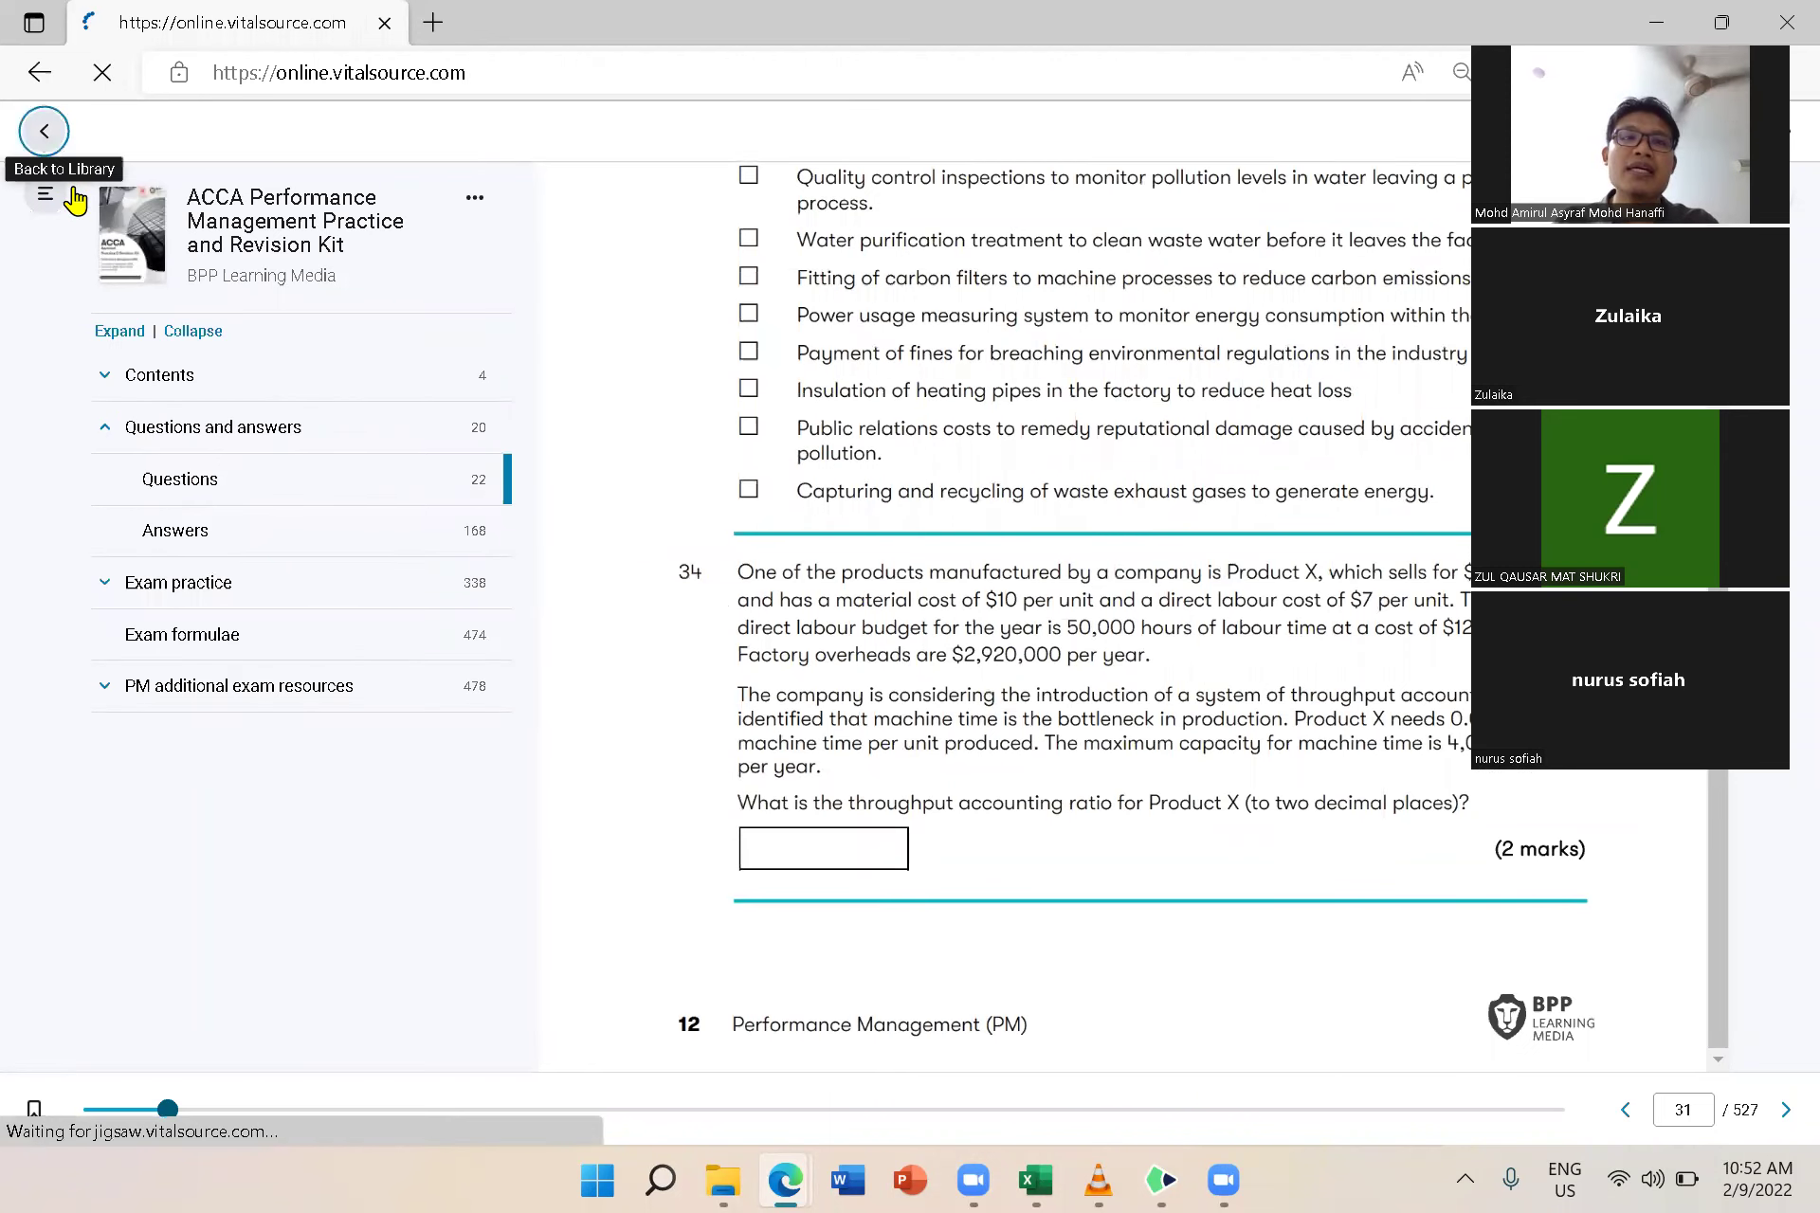